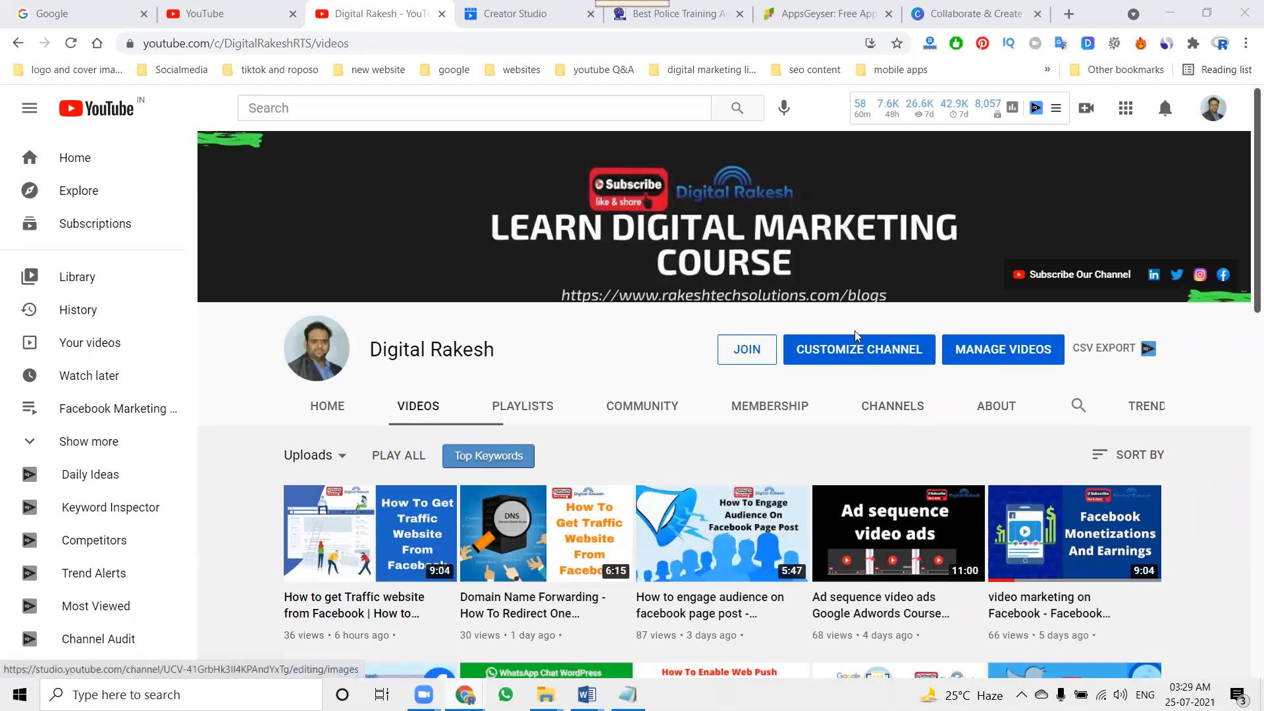
- Switch to AppsGeyser and start creating a new app from the Business Website template
left_click(802, 17)
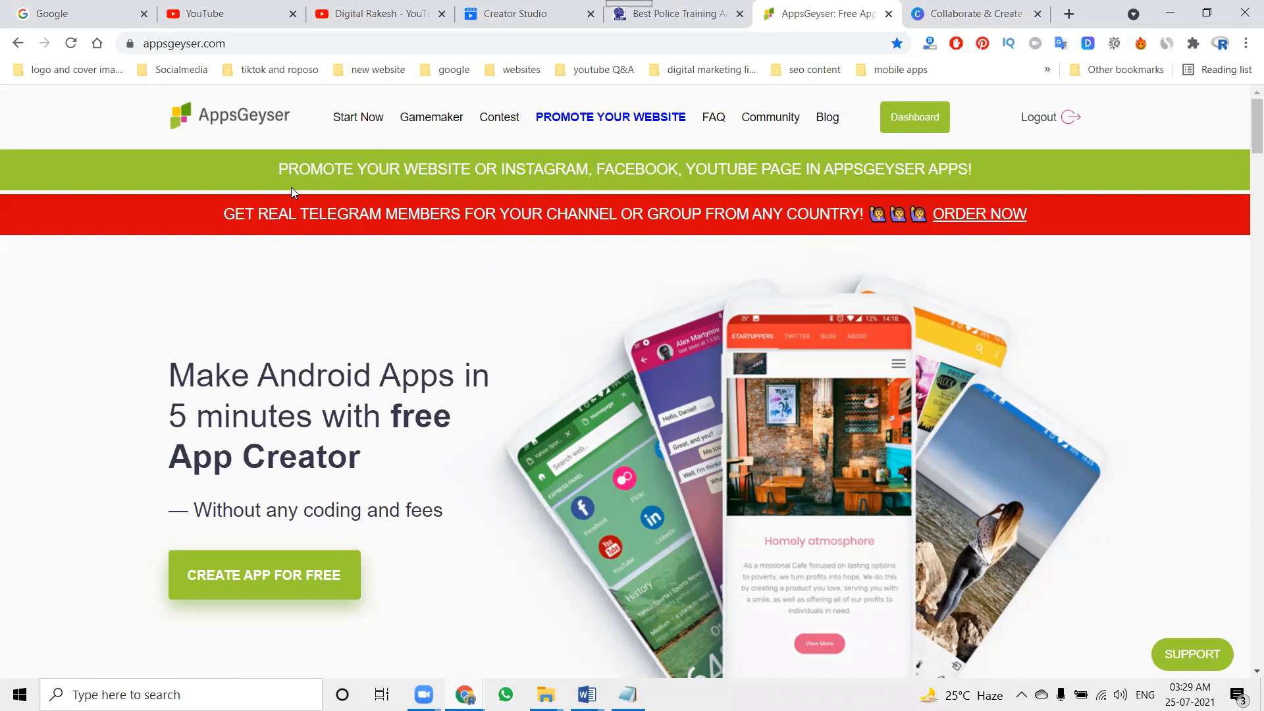
left_click(900, 118)
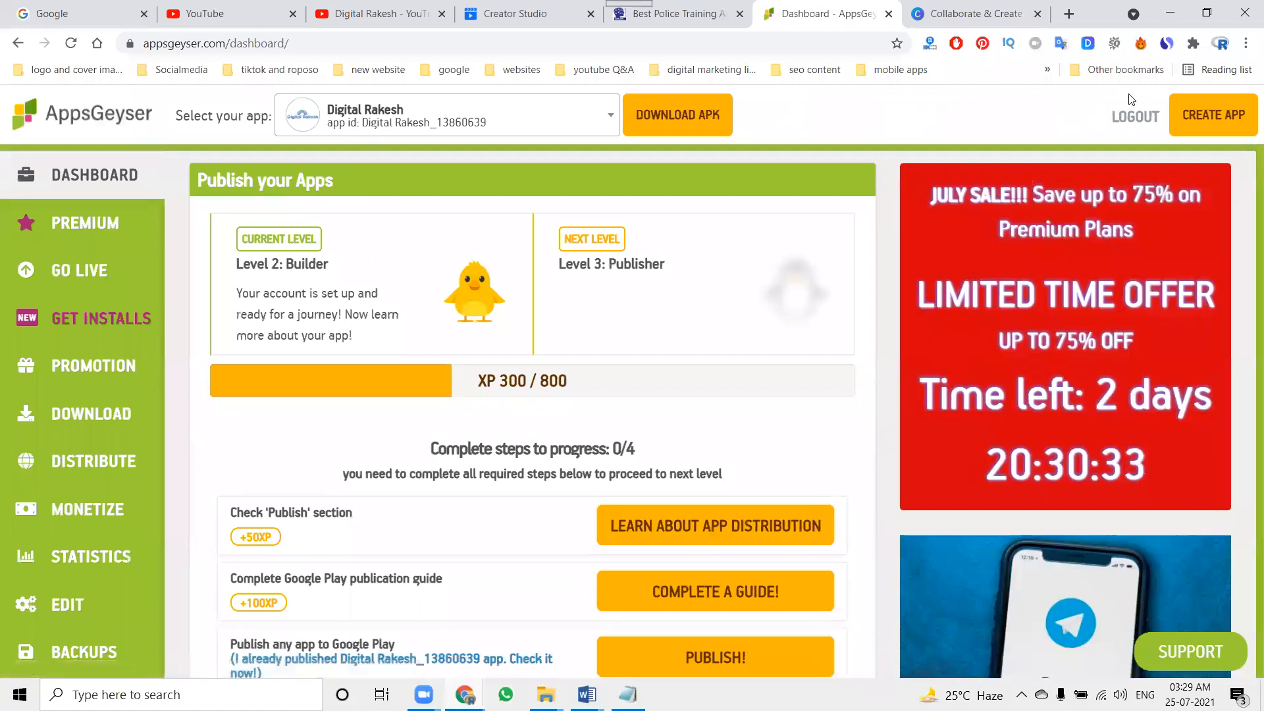
left_click(1208, 117)
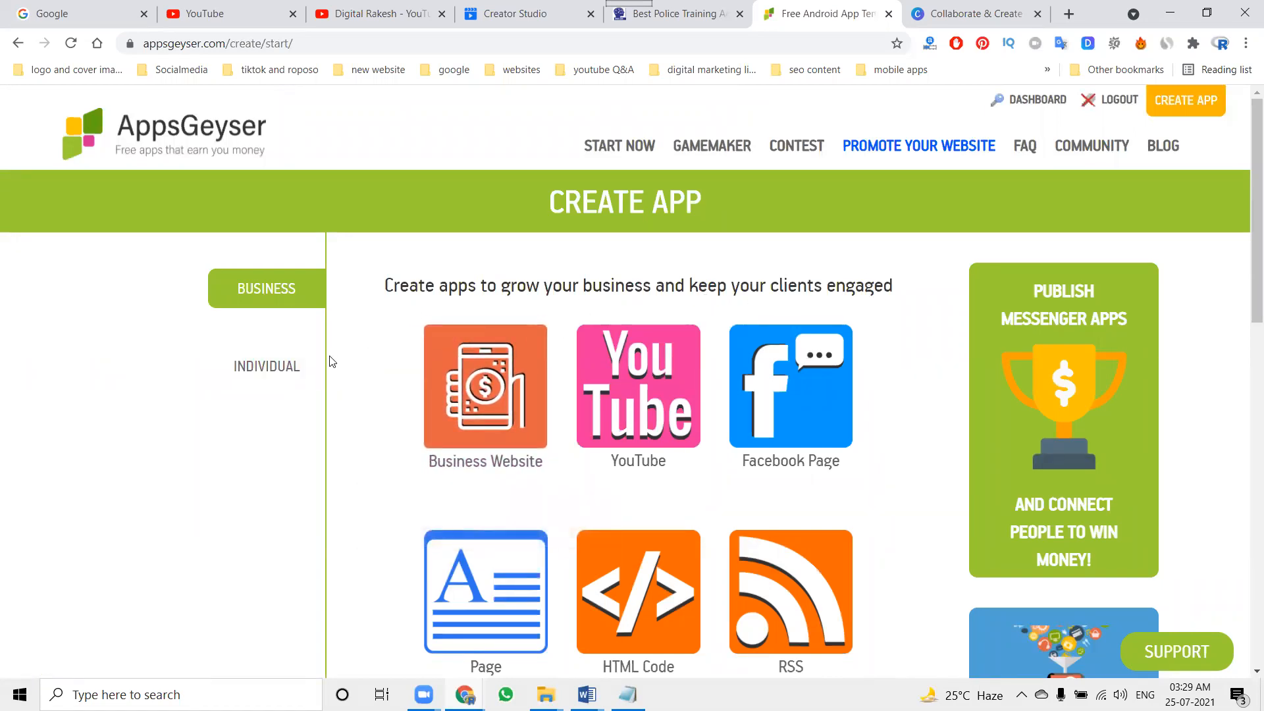
left_click(287, 366)
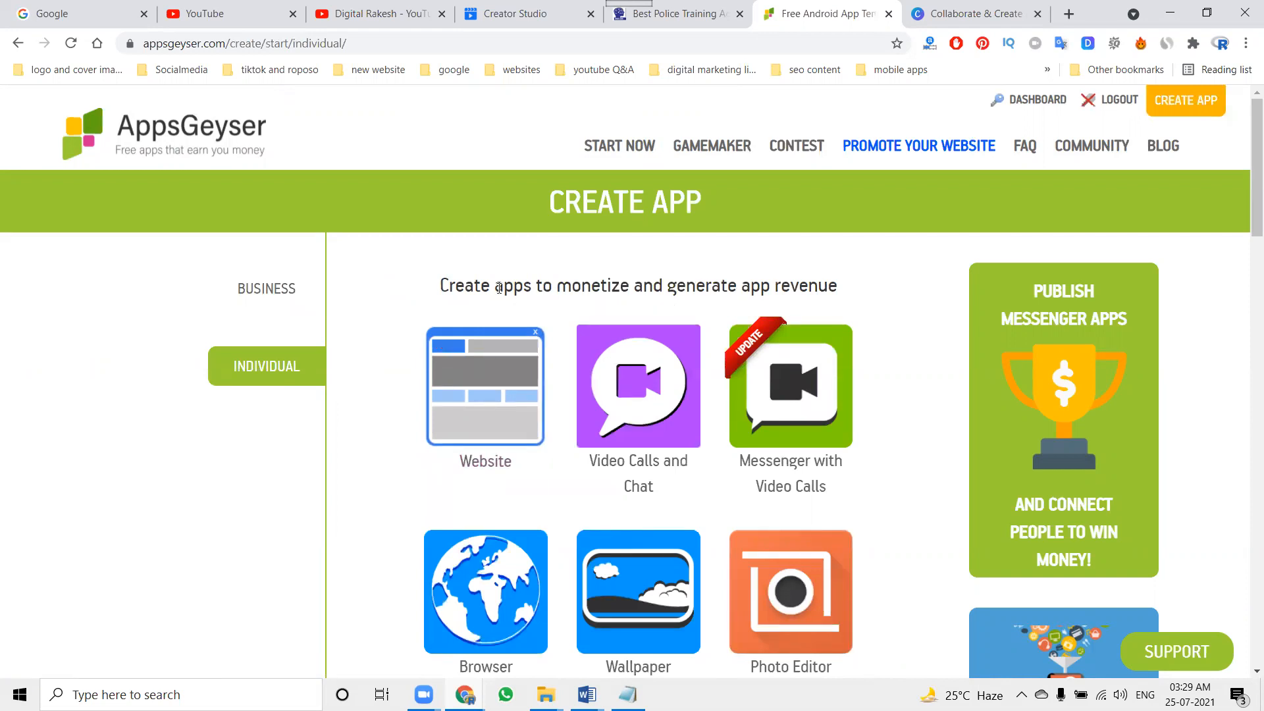
left_click(282, 292)
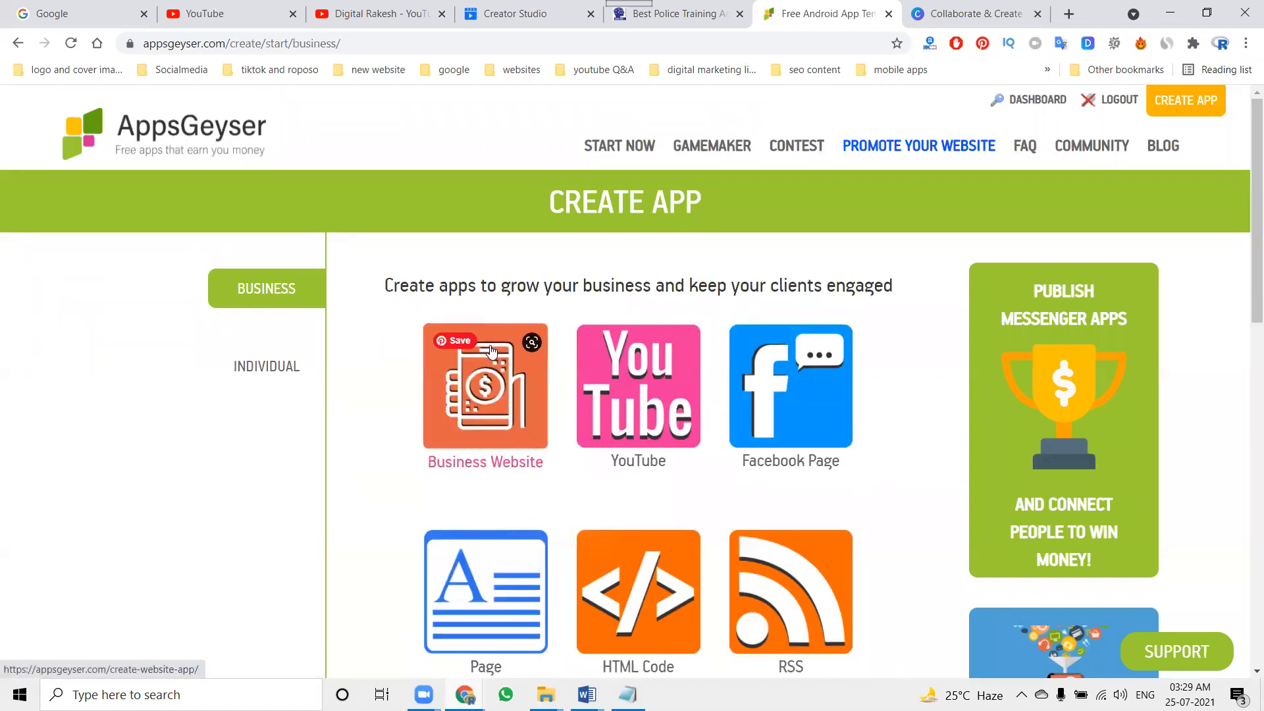
left_click(491, 368)
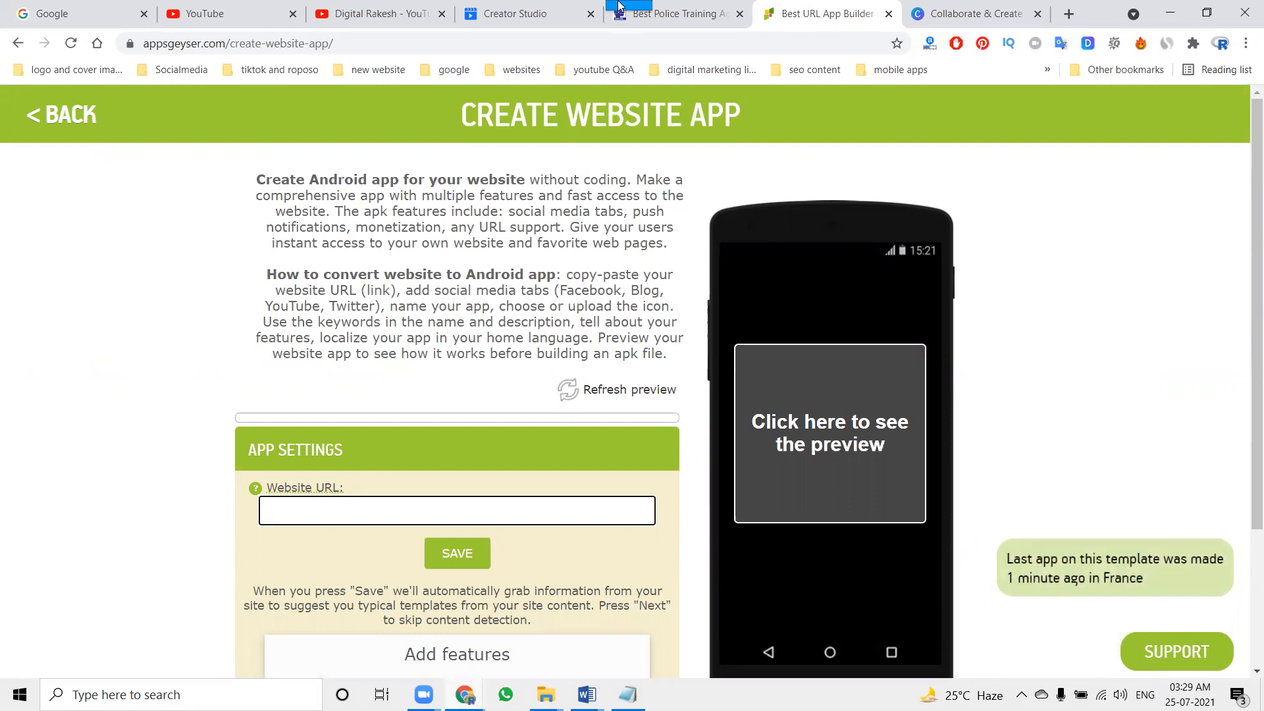
left_click(682, 13)
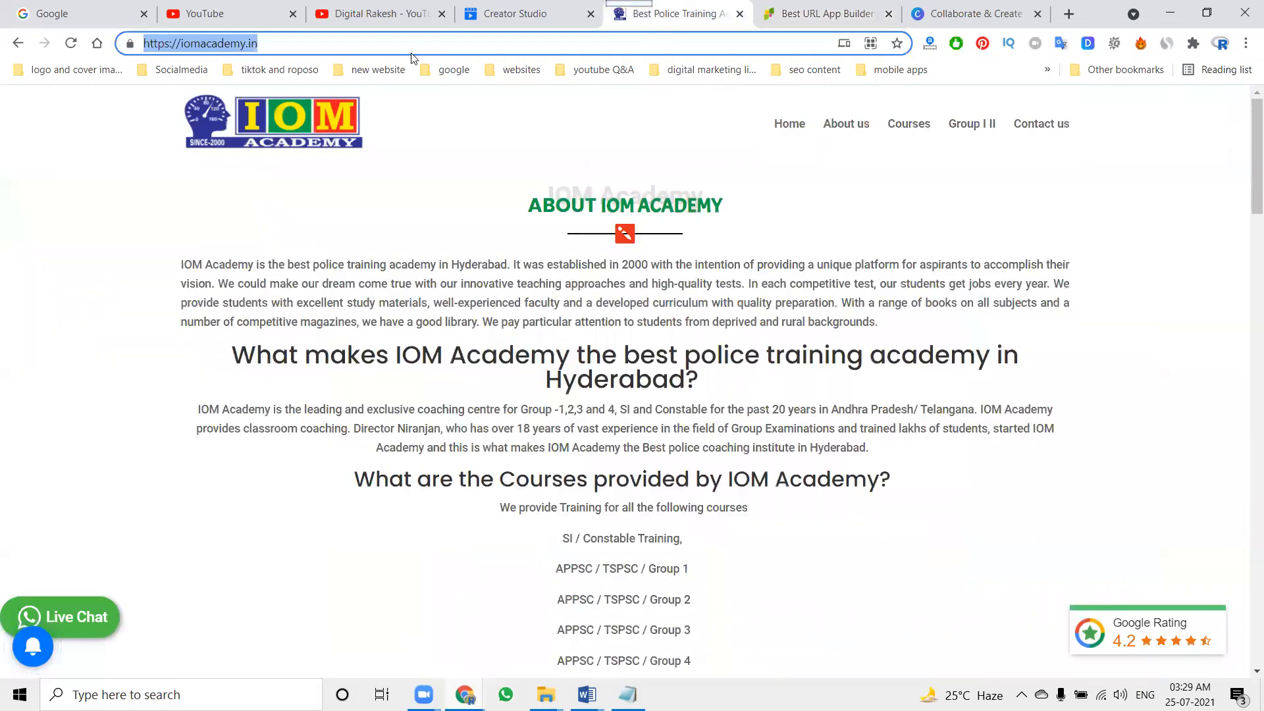
left_click(818, 9)
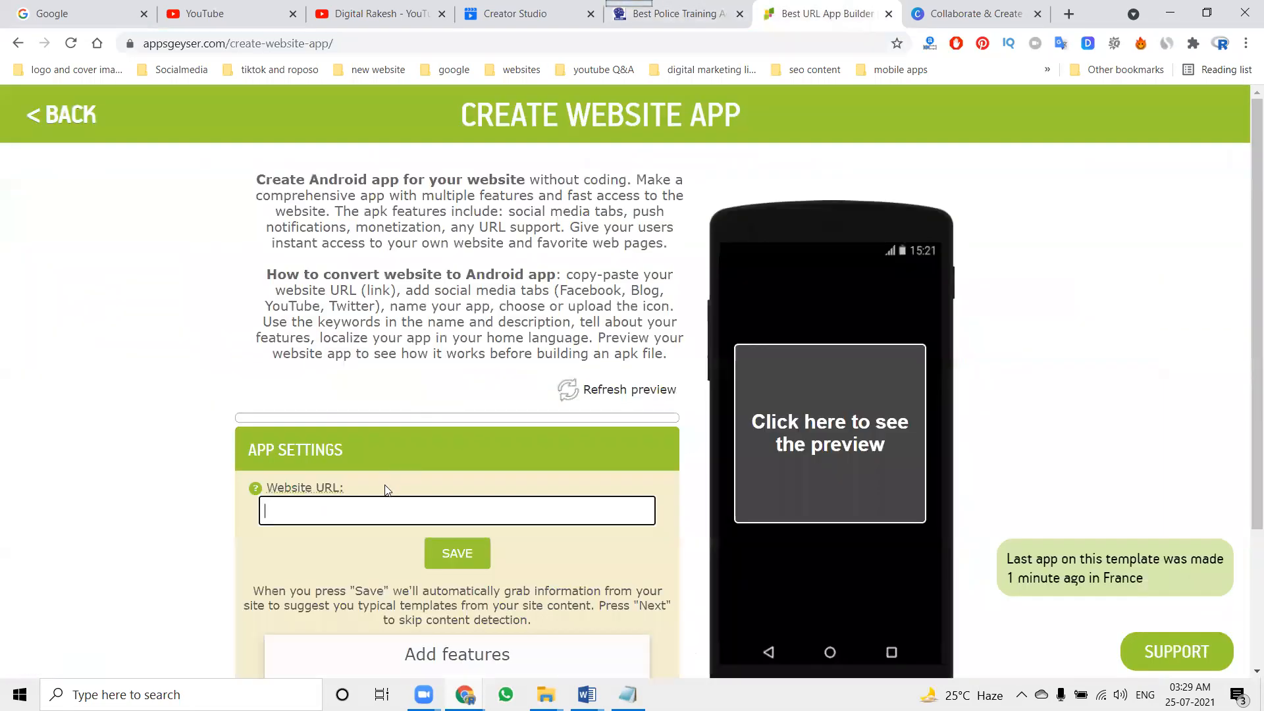
left_click(372, 510)
type("https://iomacademy.in/")
left_click(466, 555)
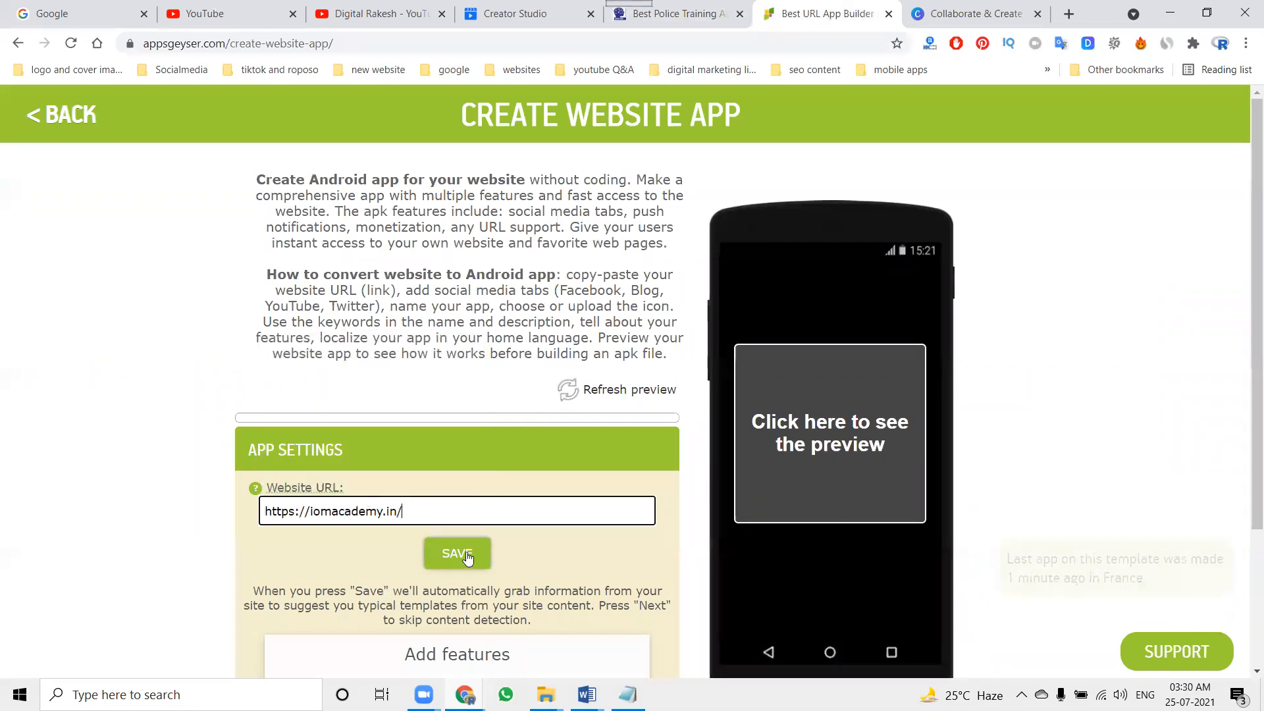
scroll(138, 441, "down", 3)
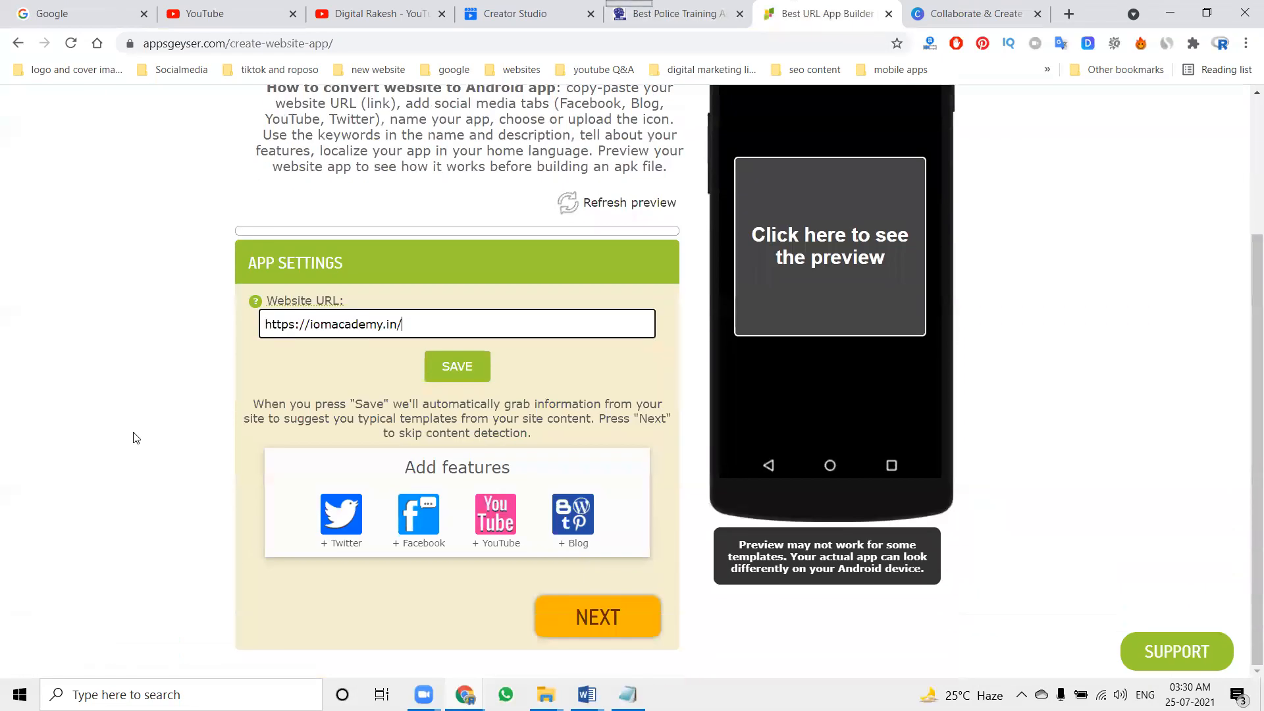
left_click(458, 367)
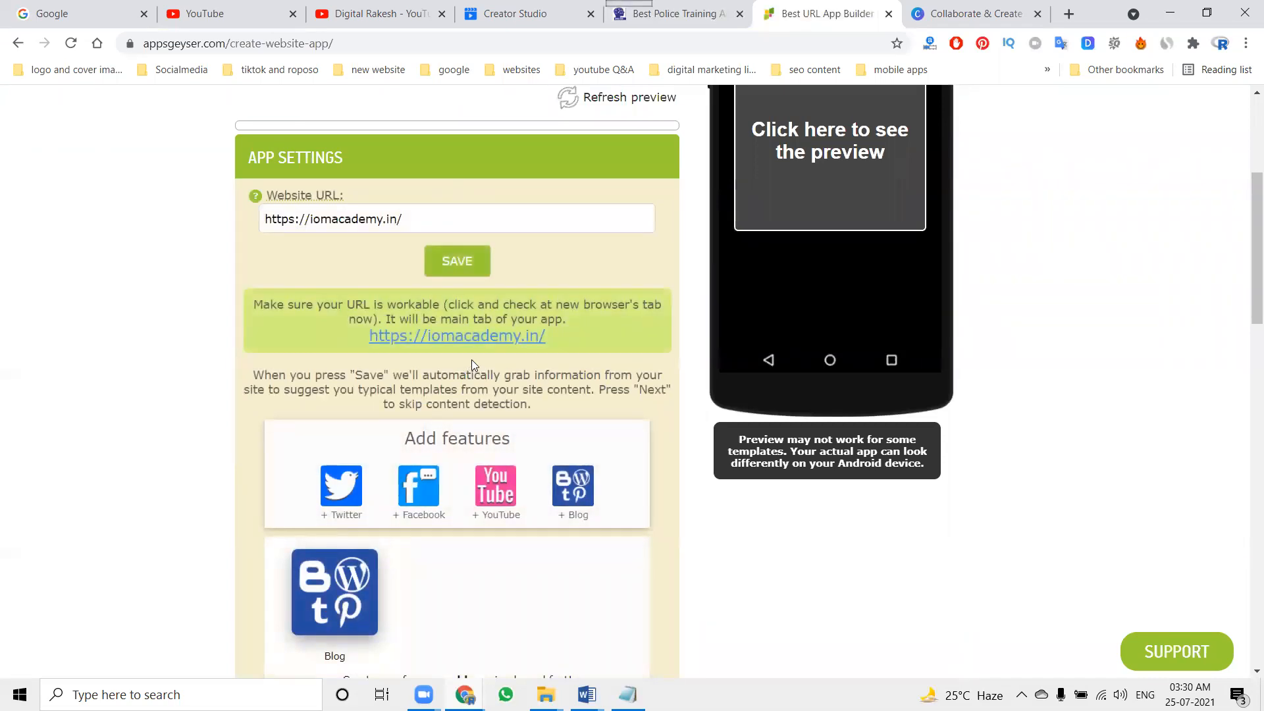
- Load the phone preview of the app and look through the website's home page in it
left_click(804, 186)
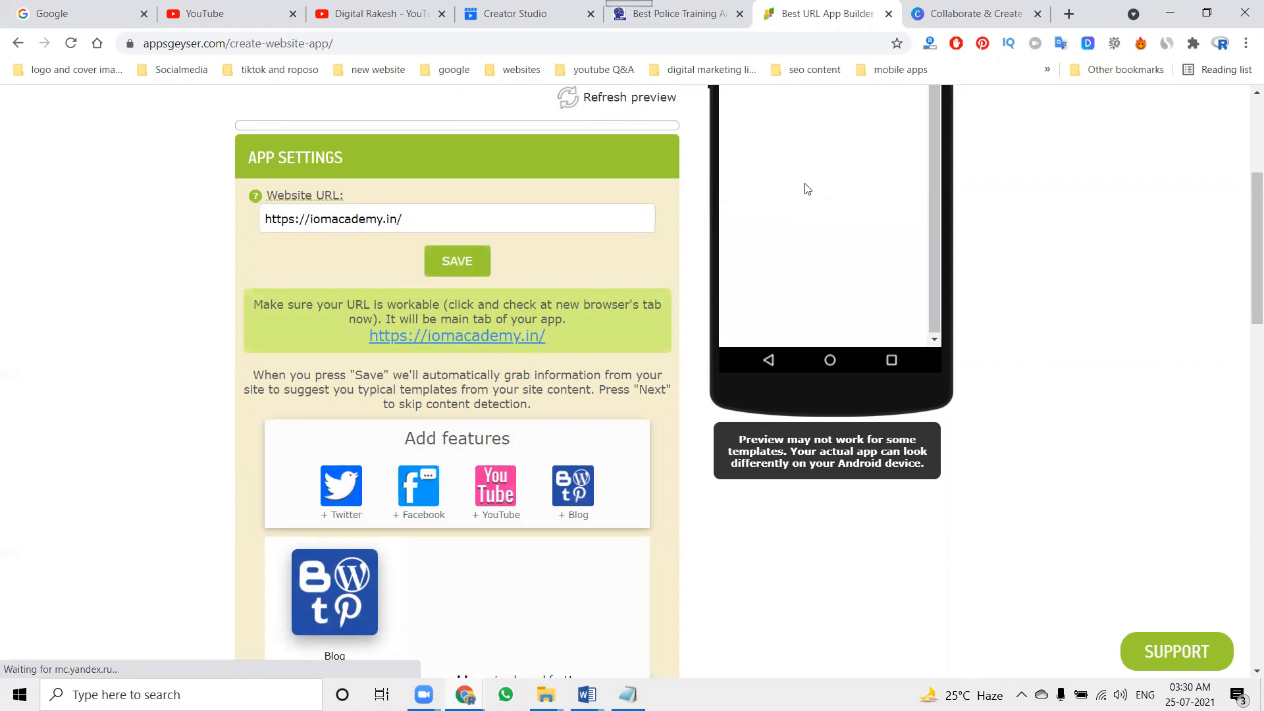
scroll(797, 247, "up", 1)
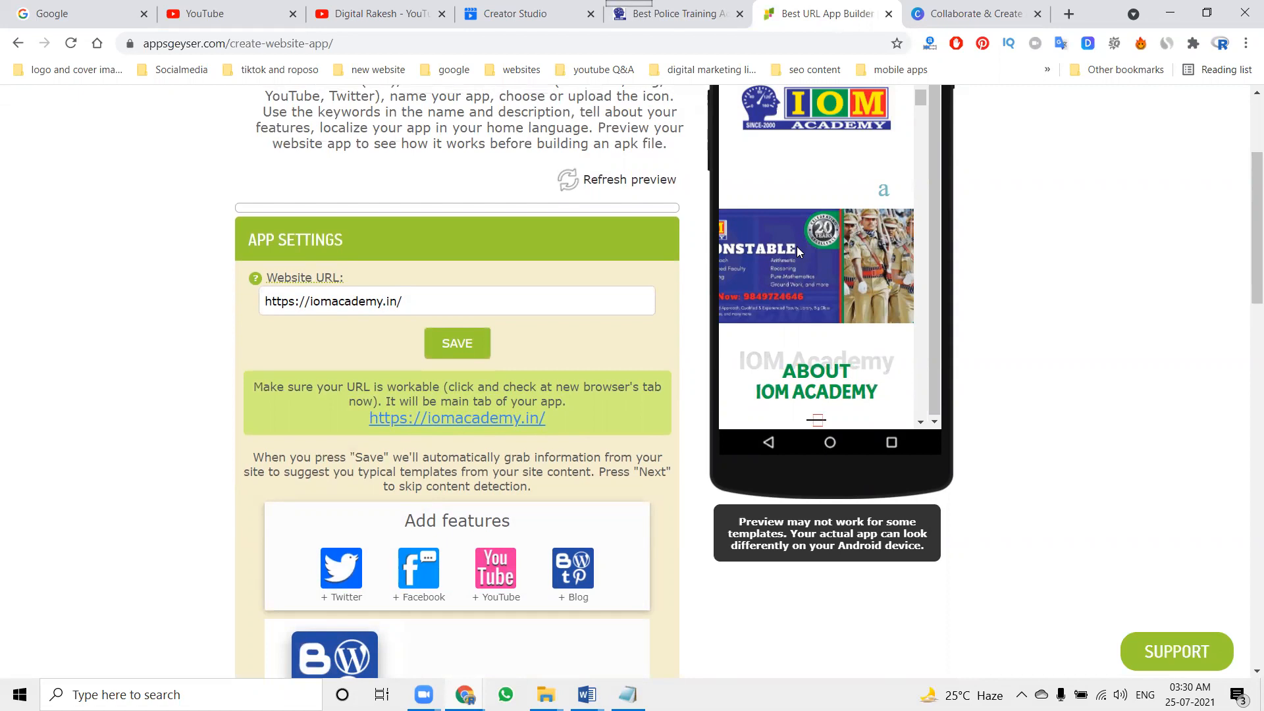
scroll(891, 199, "down", 5)
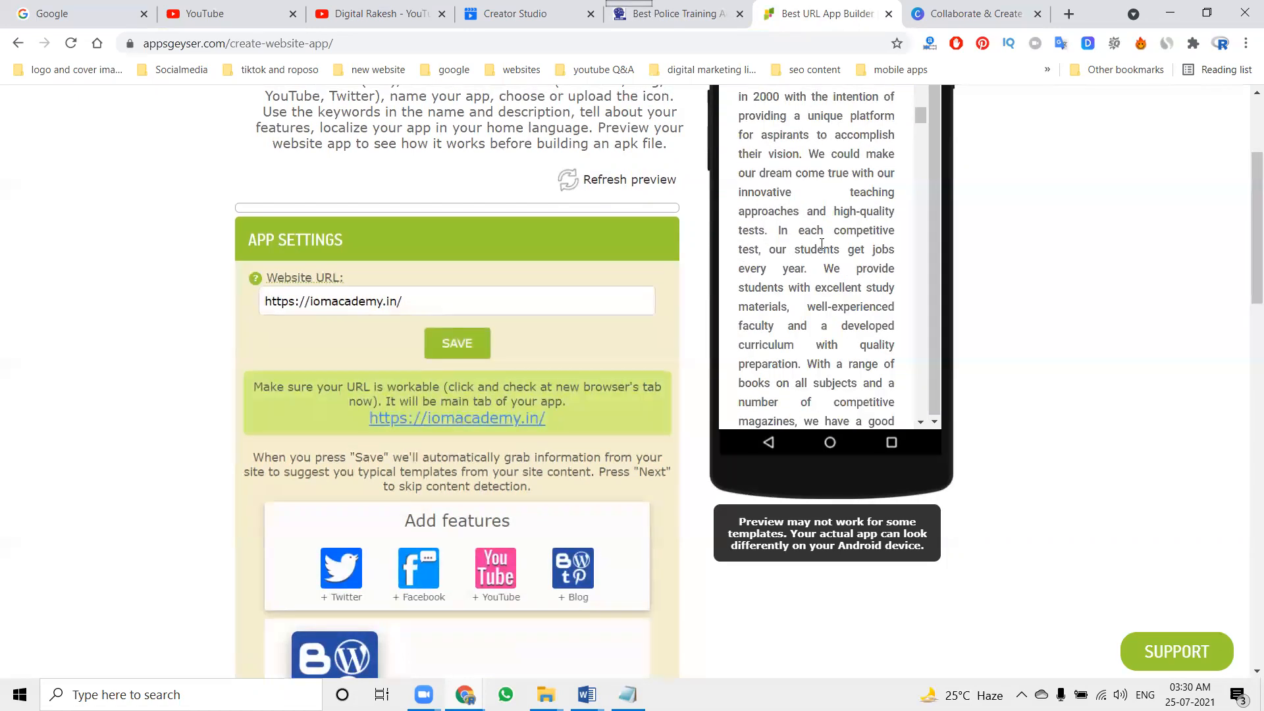
left_click(665, 13)
left_click(901, 128)
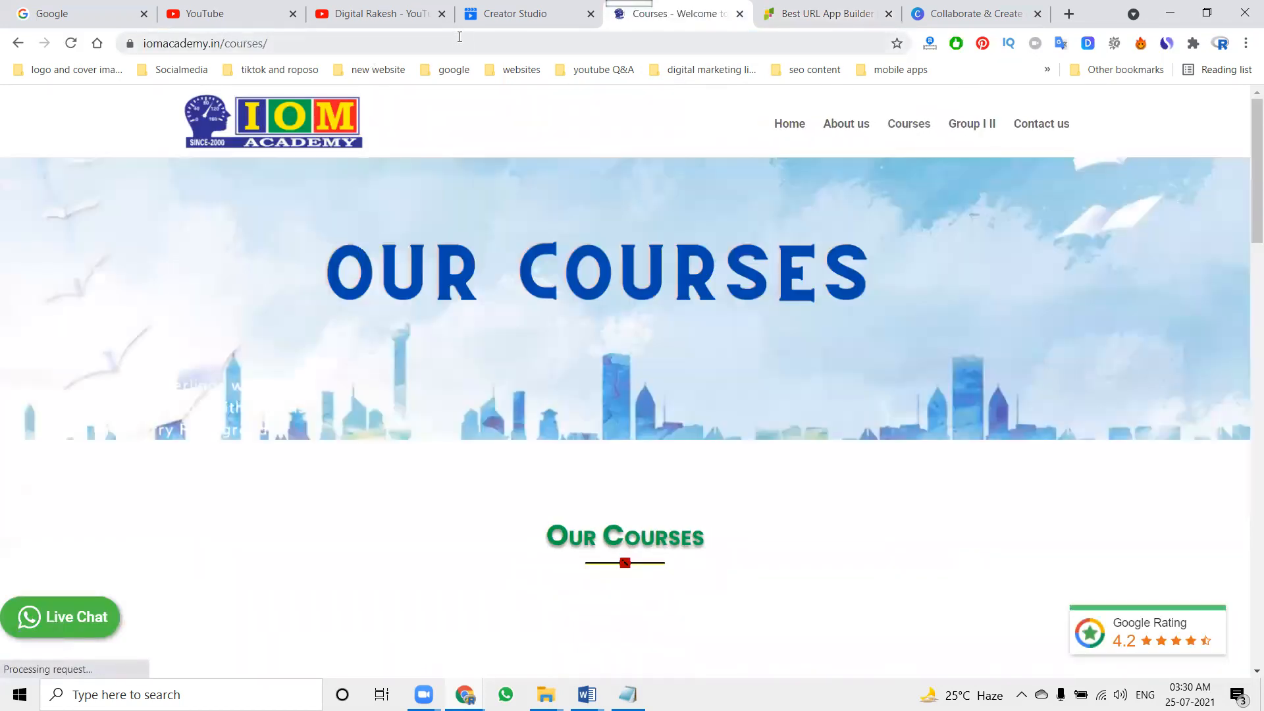
left_click(503, 38)
key("ctrl+c")
left_click(790, 14)
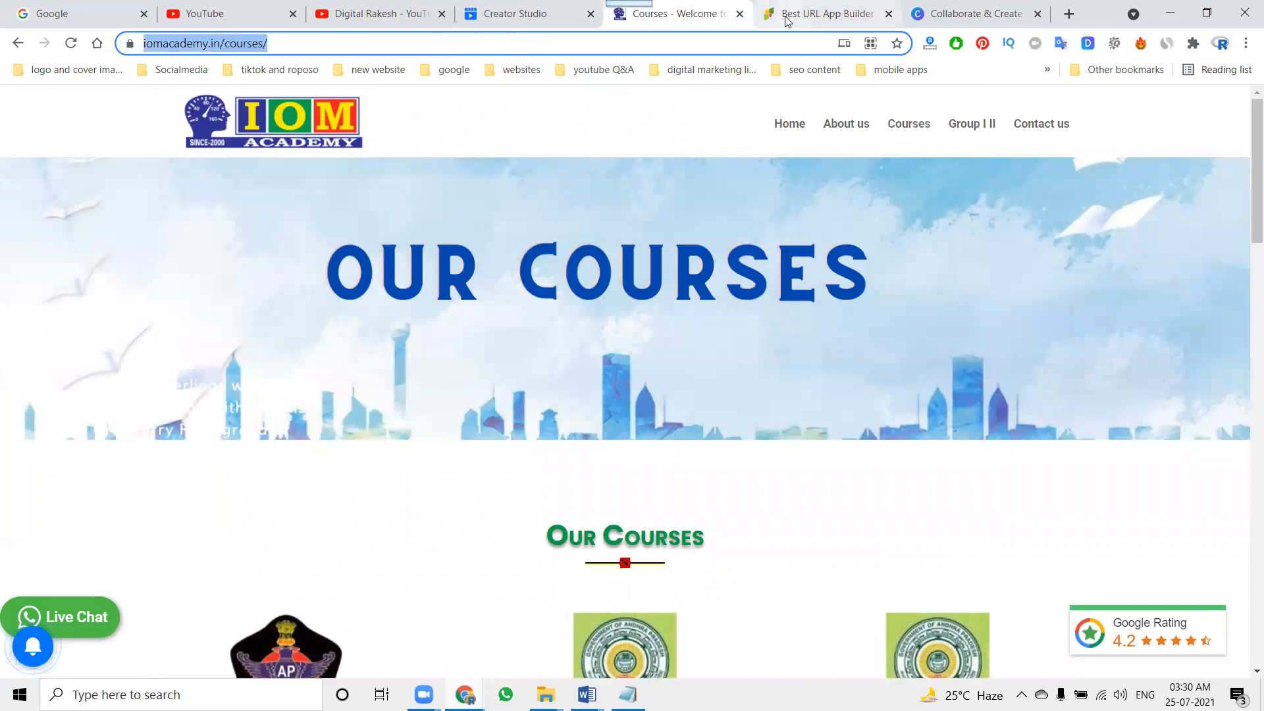
left_click(496, 292)
key("ctrl+a")
key("ctrl+v")
left_click(463, 341)
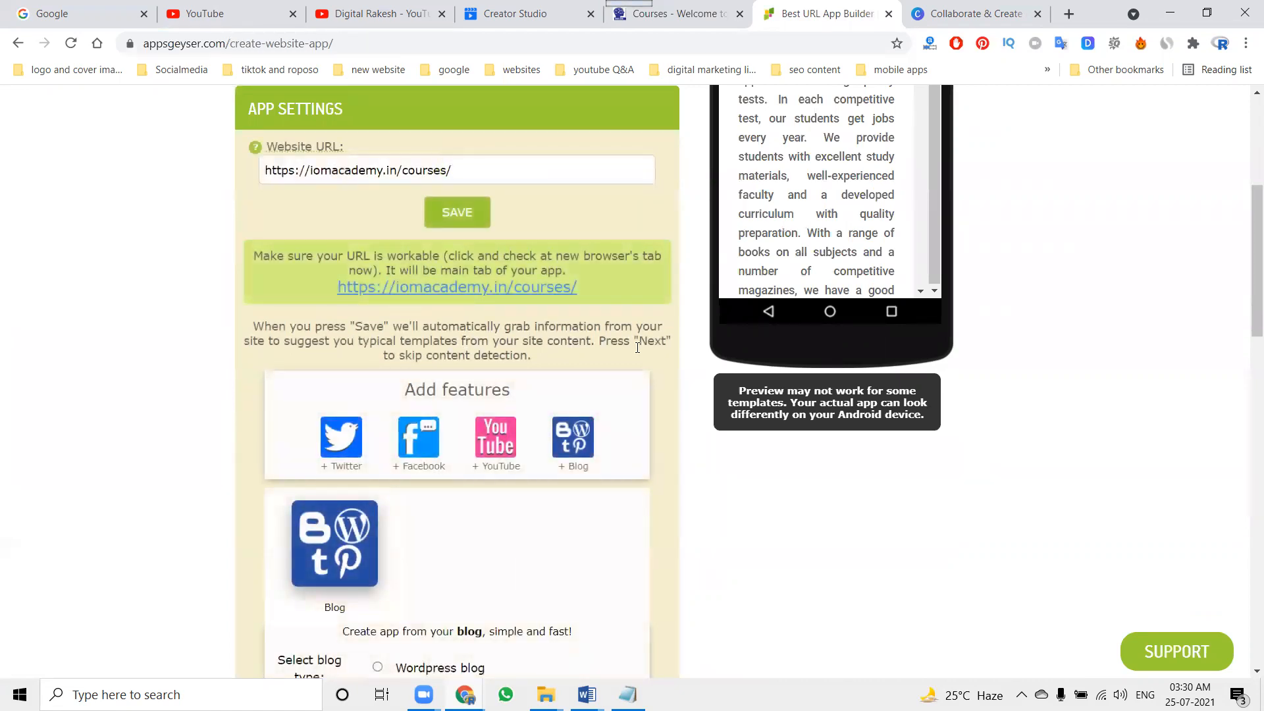
- Refresh the phone preview and look through the Courses page in it
scroll(663, 320, "up", 4)
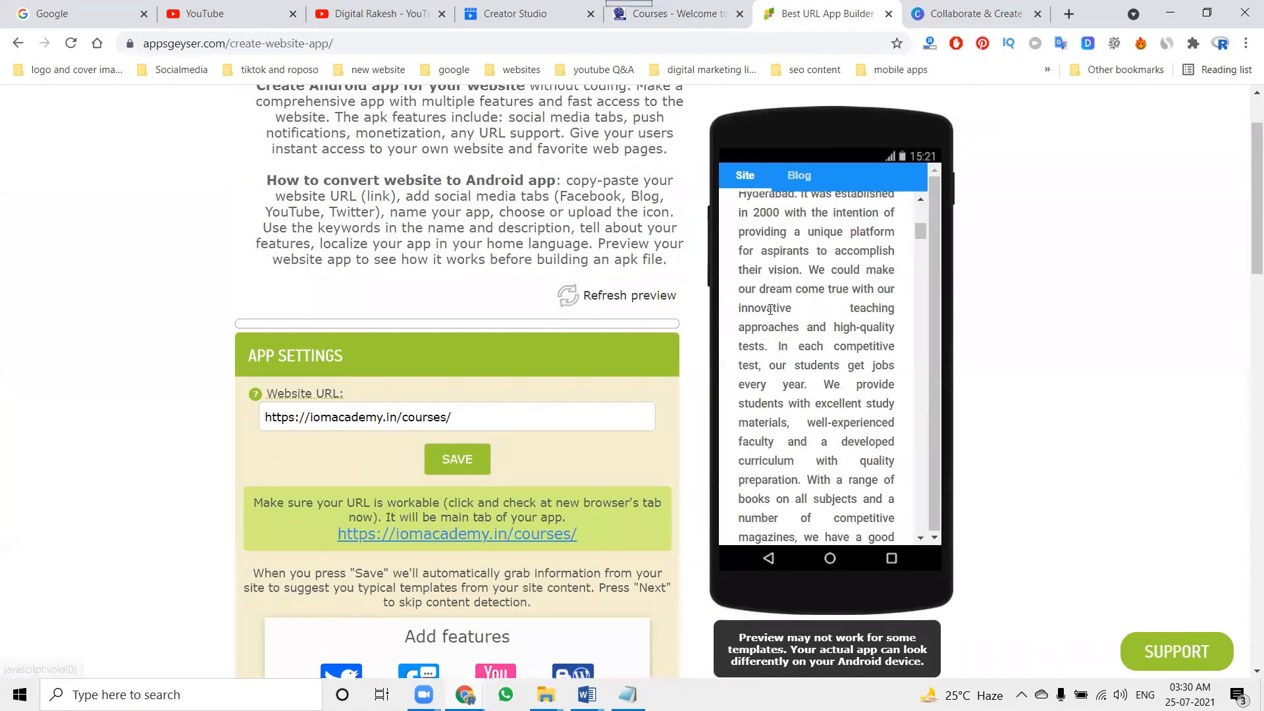
left_click(639, 303)
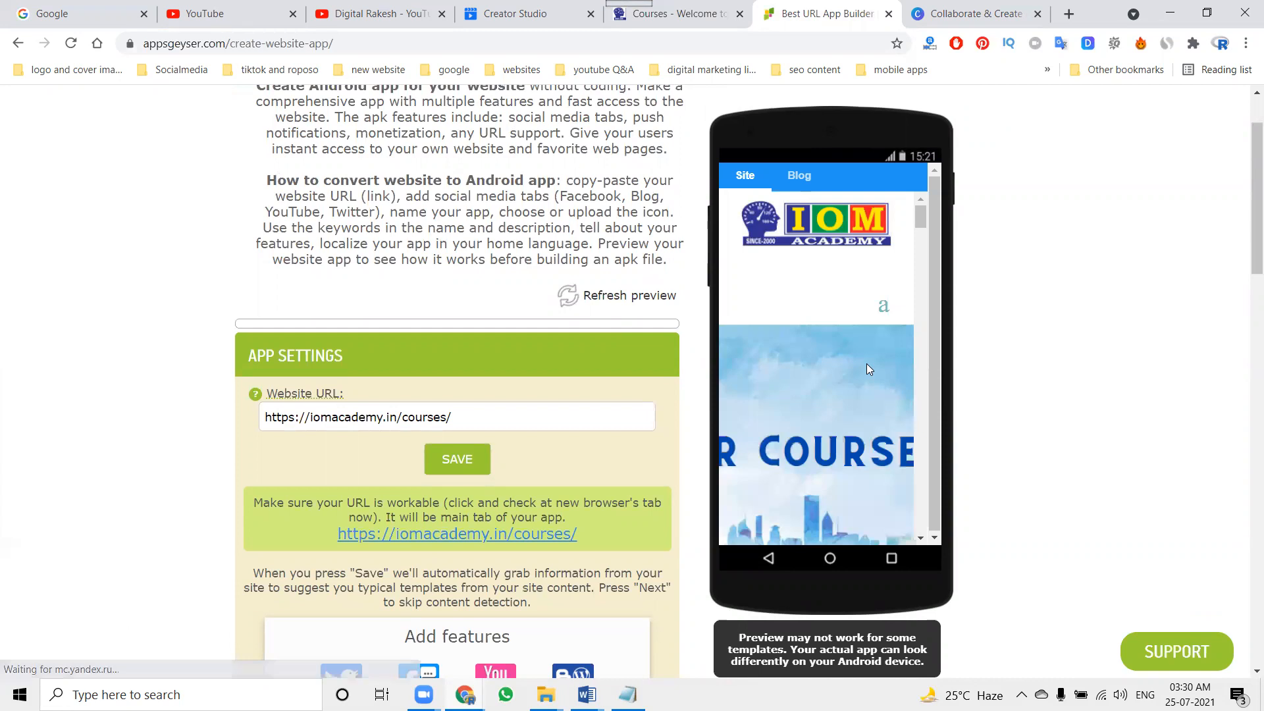
scroll(866, 364, "down", 5)
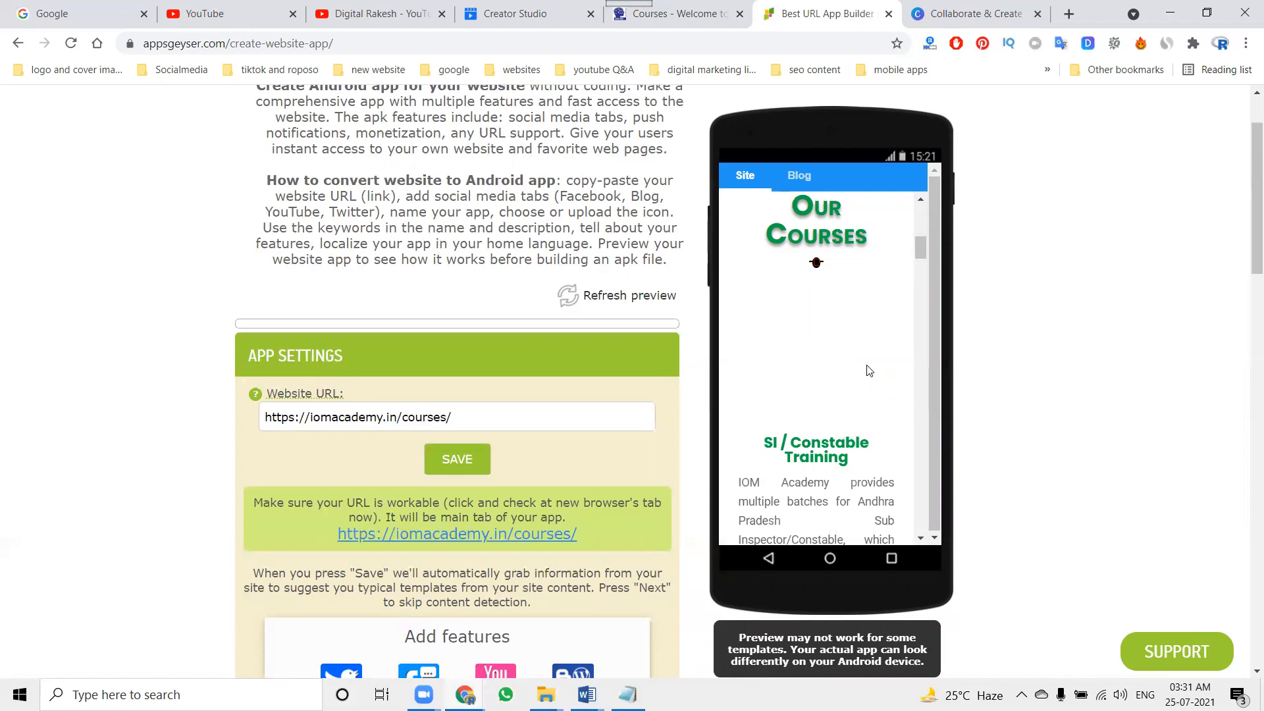
double_click(435, 416)
key("BackSpace")
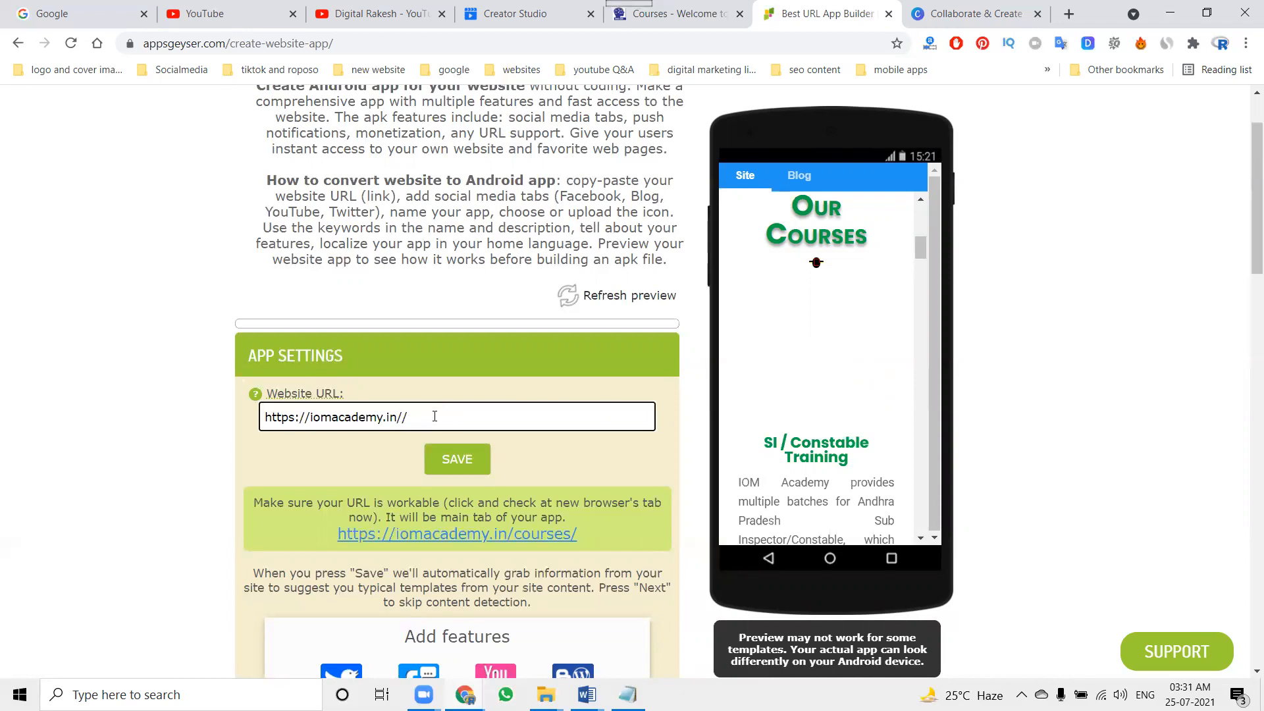
key("BackSpace")
left_click(439, 466)
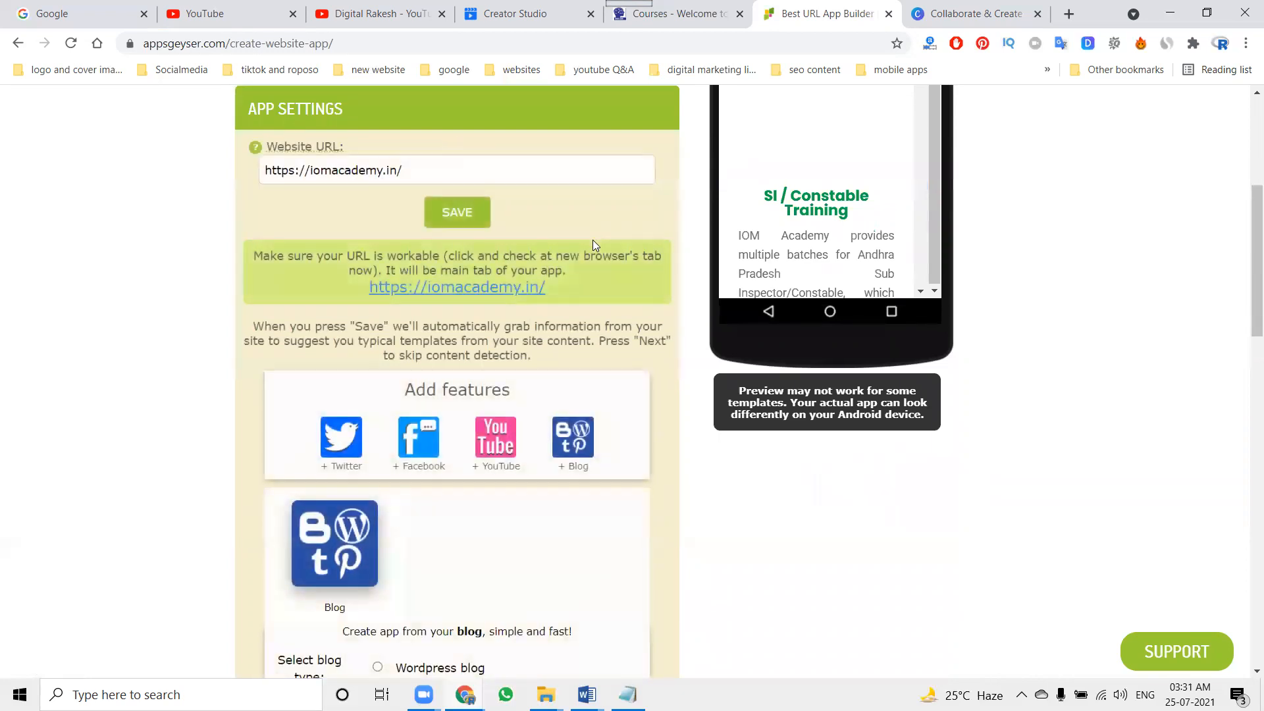
scroll(593, 239, "up", 3)
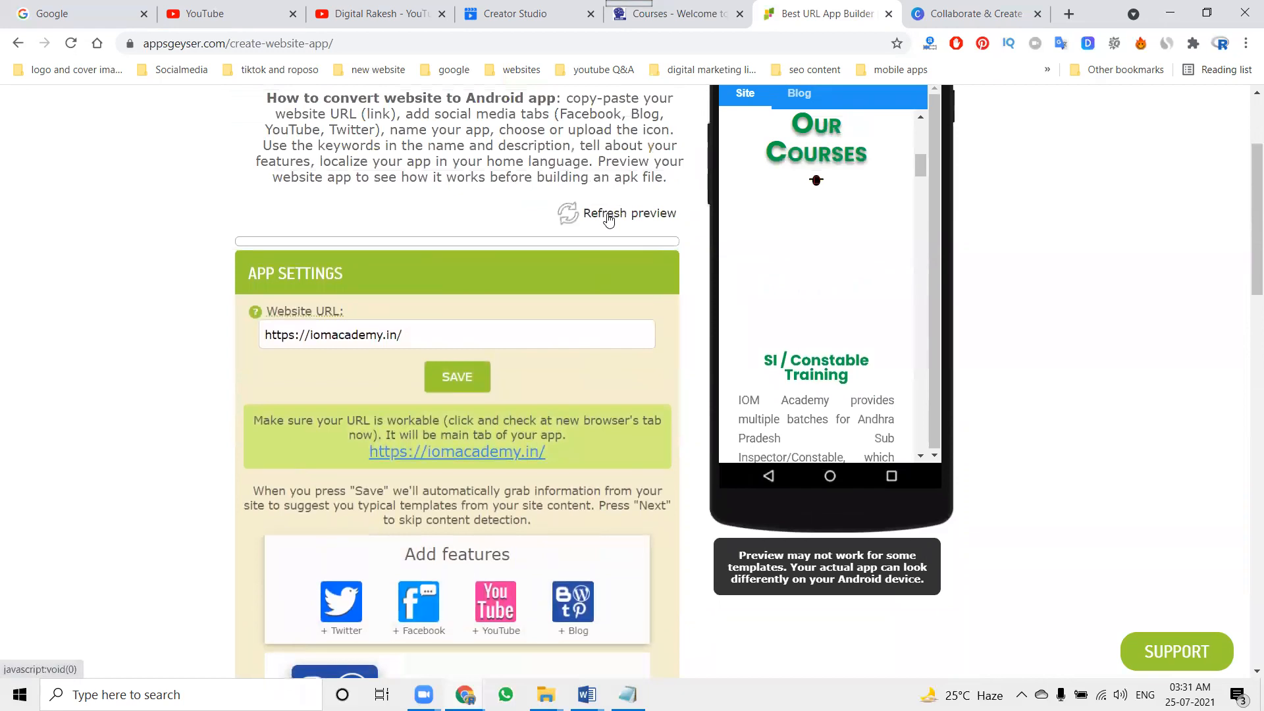
left_click(608, 217)
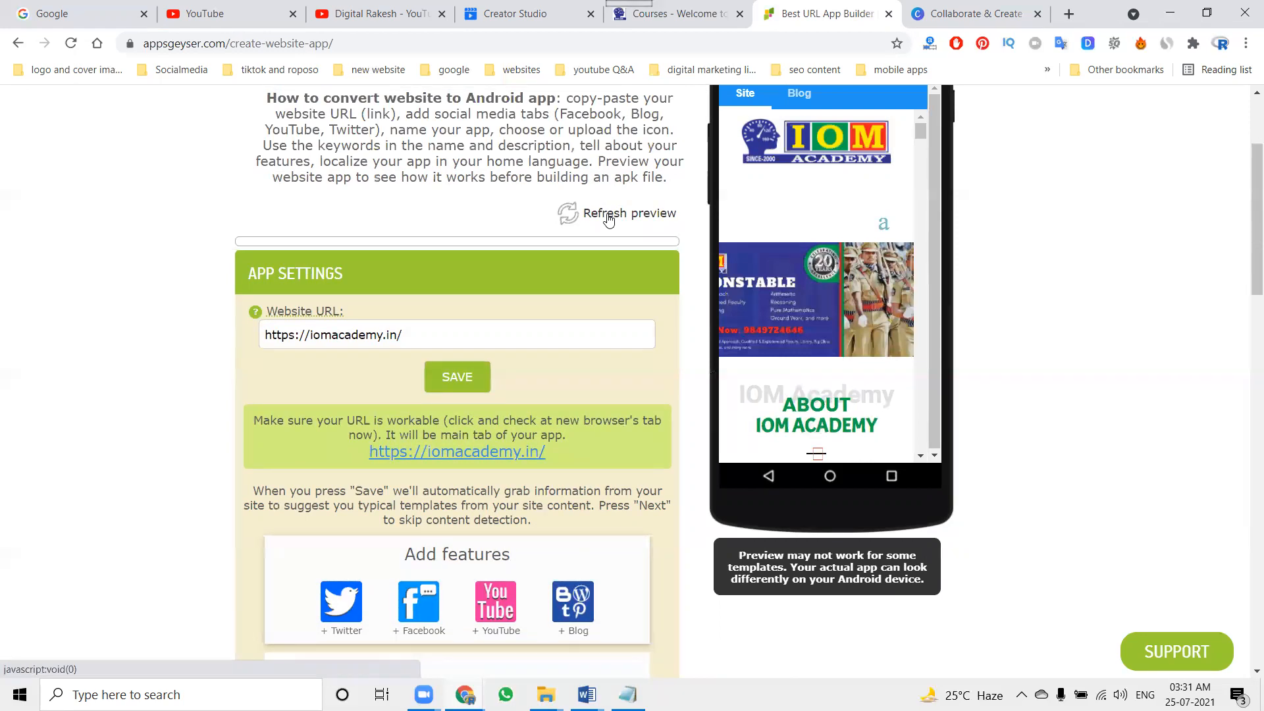
- Review the blog and layout settings, set the action bar to Yes and continue to the app name section
scroll(155, 315, "down", 7)
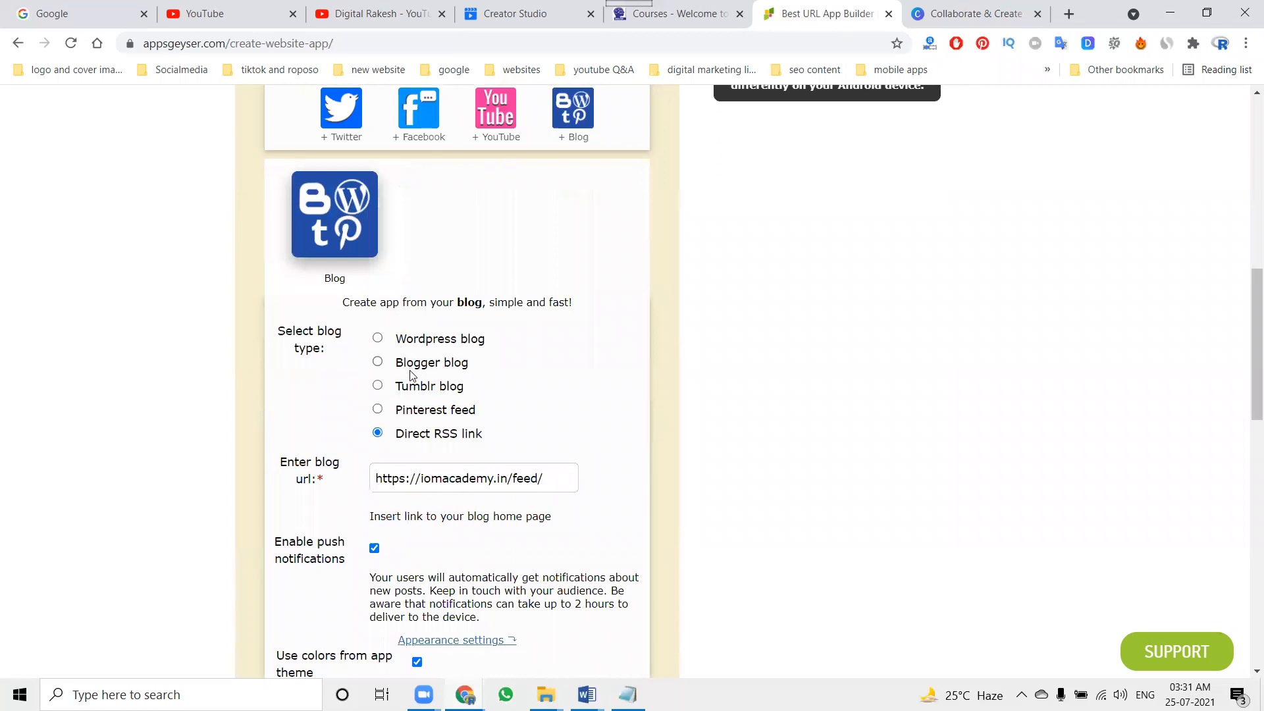
scroll(414, 420, "down", 2)
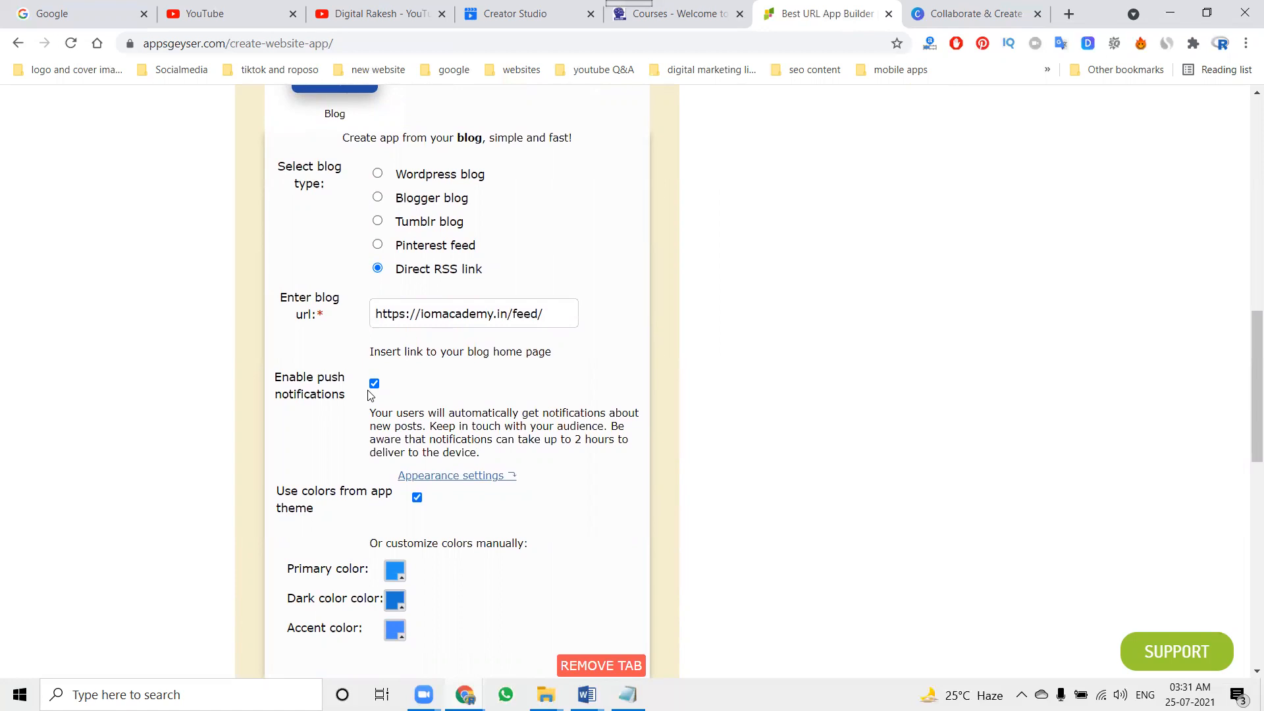
scroll(369, 394, "down", 1)
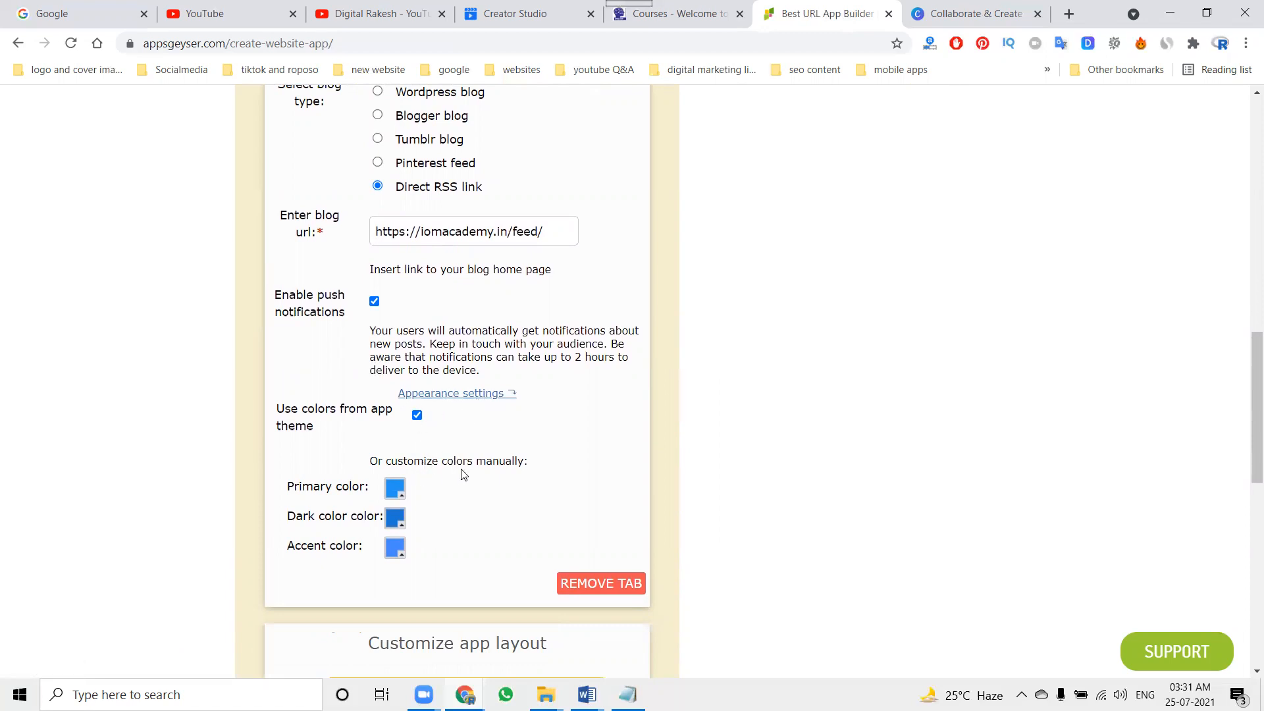
scroll(408, 502, "down", 10)
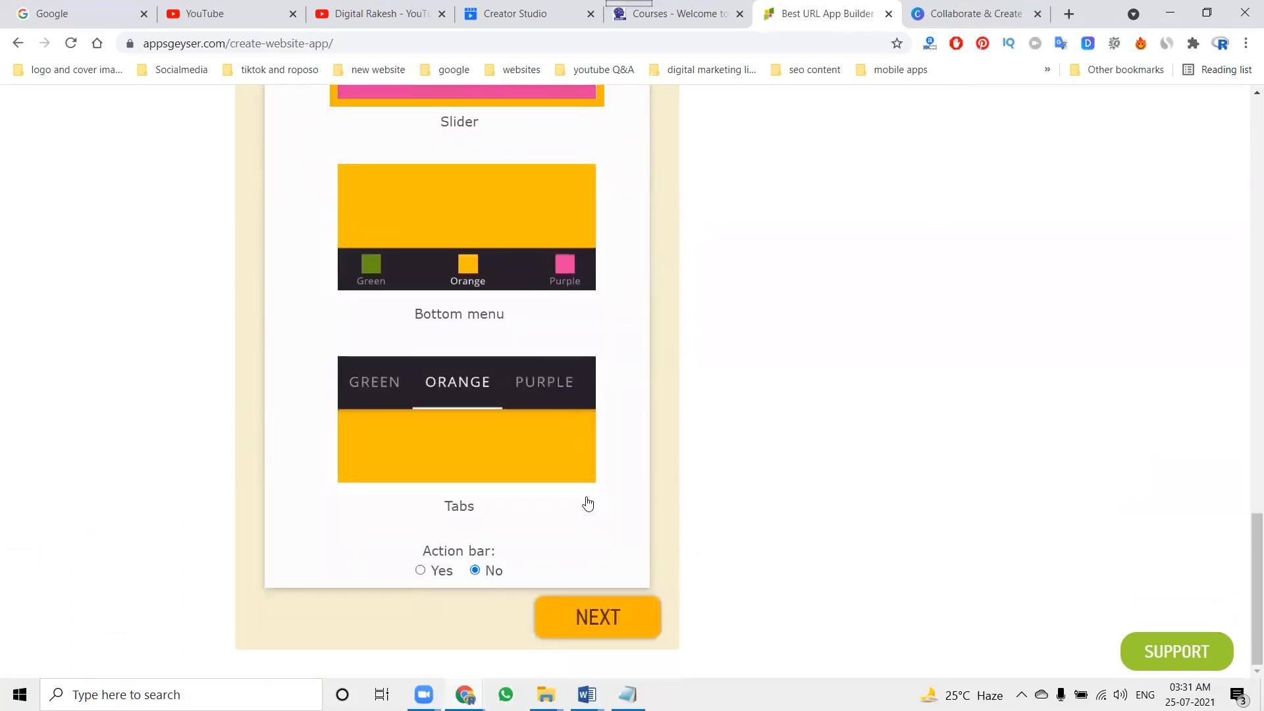
left_click(436, 571)
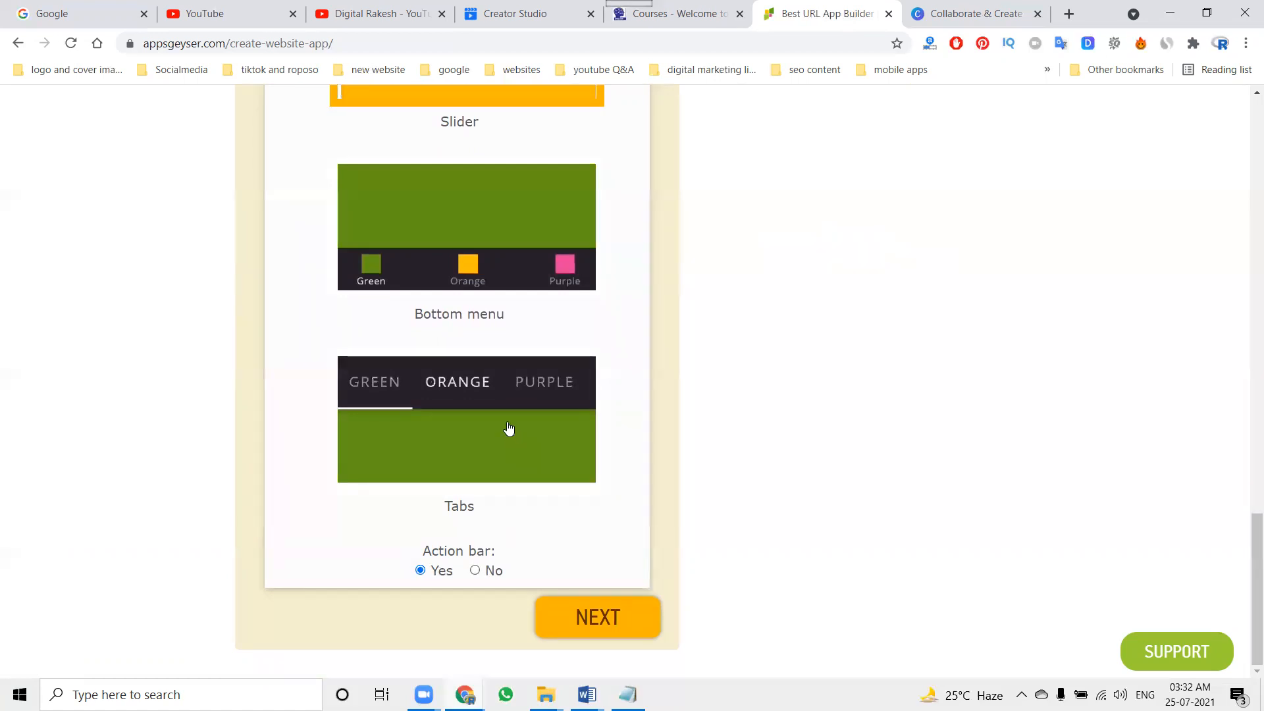
scroll(514, 240, "up", 2)
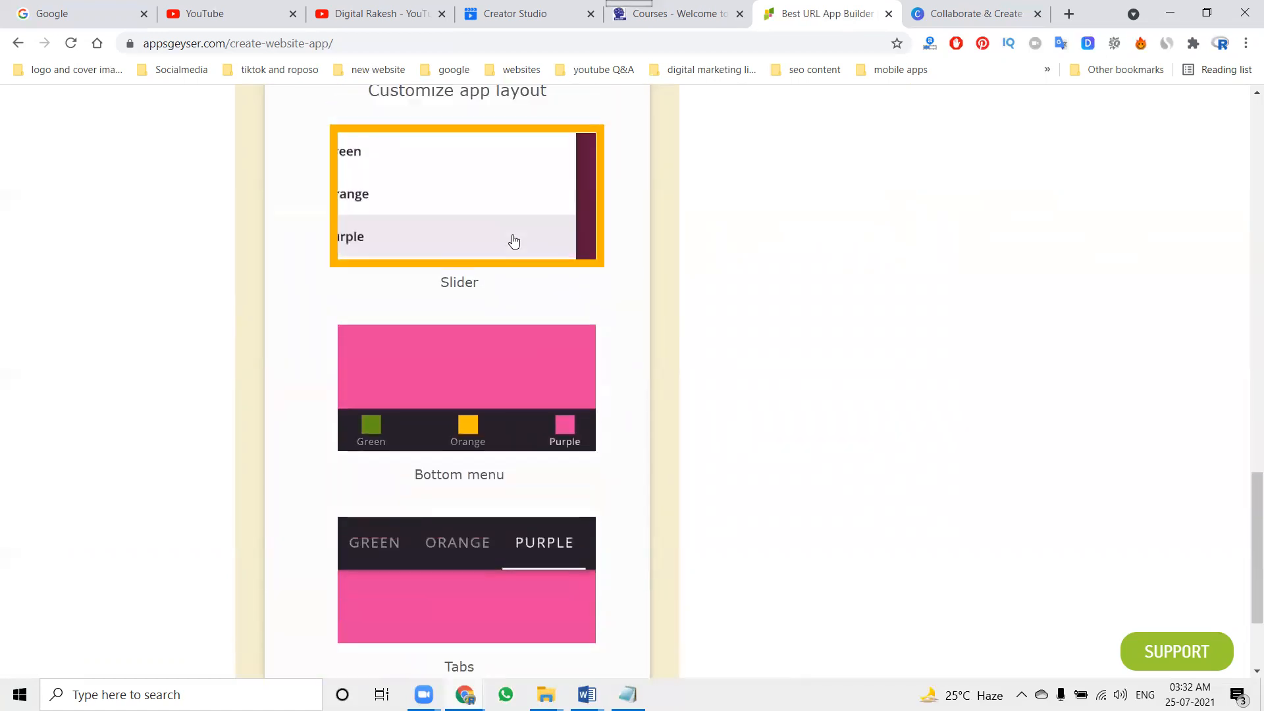
scroll(513, 241, "down", 2)
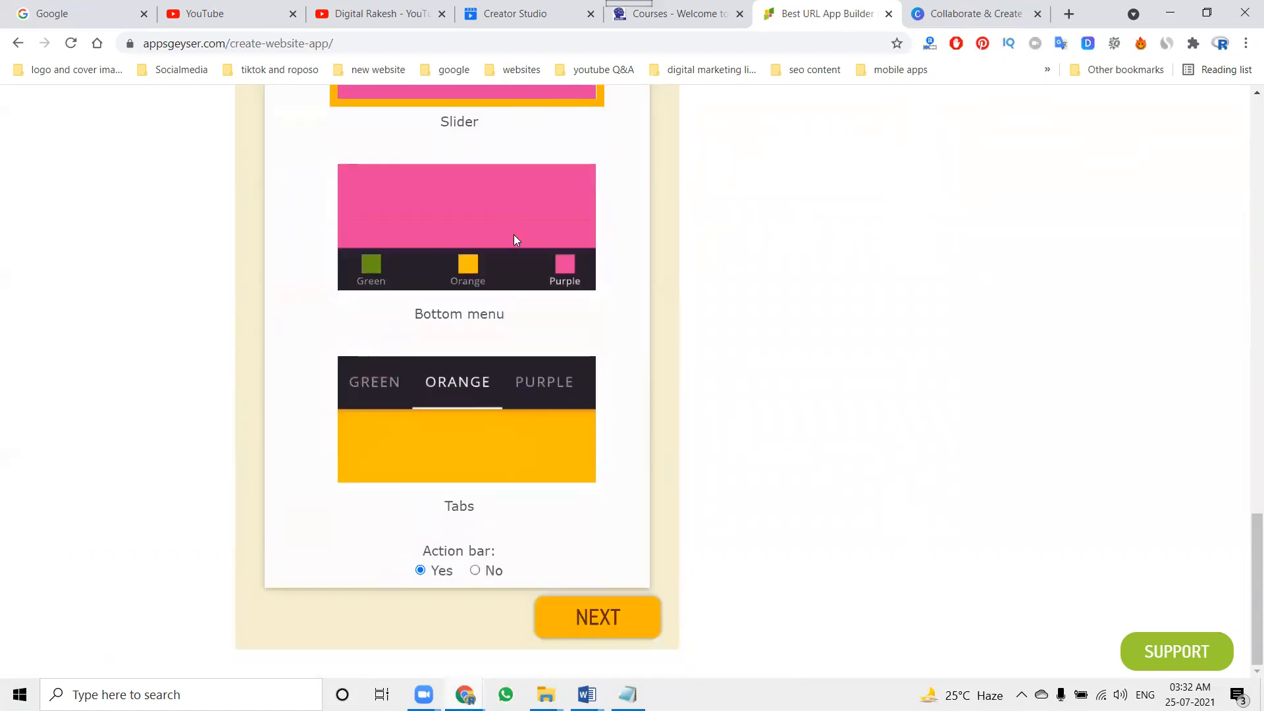
left_click(602, 572)
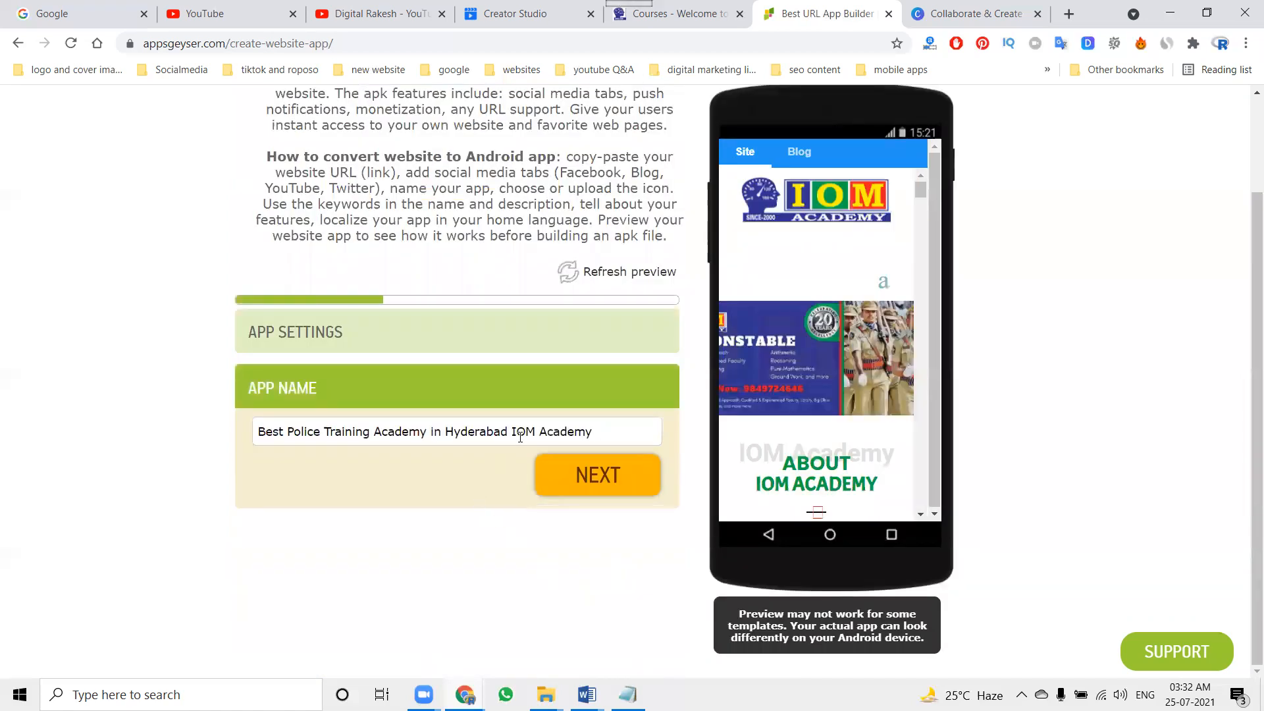
- Shorten the app name to "IOM Academy" and go back to the app settings section
left_click_drag(509, 431, 247, 431)
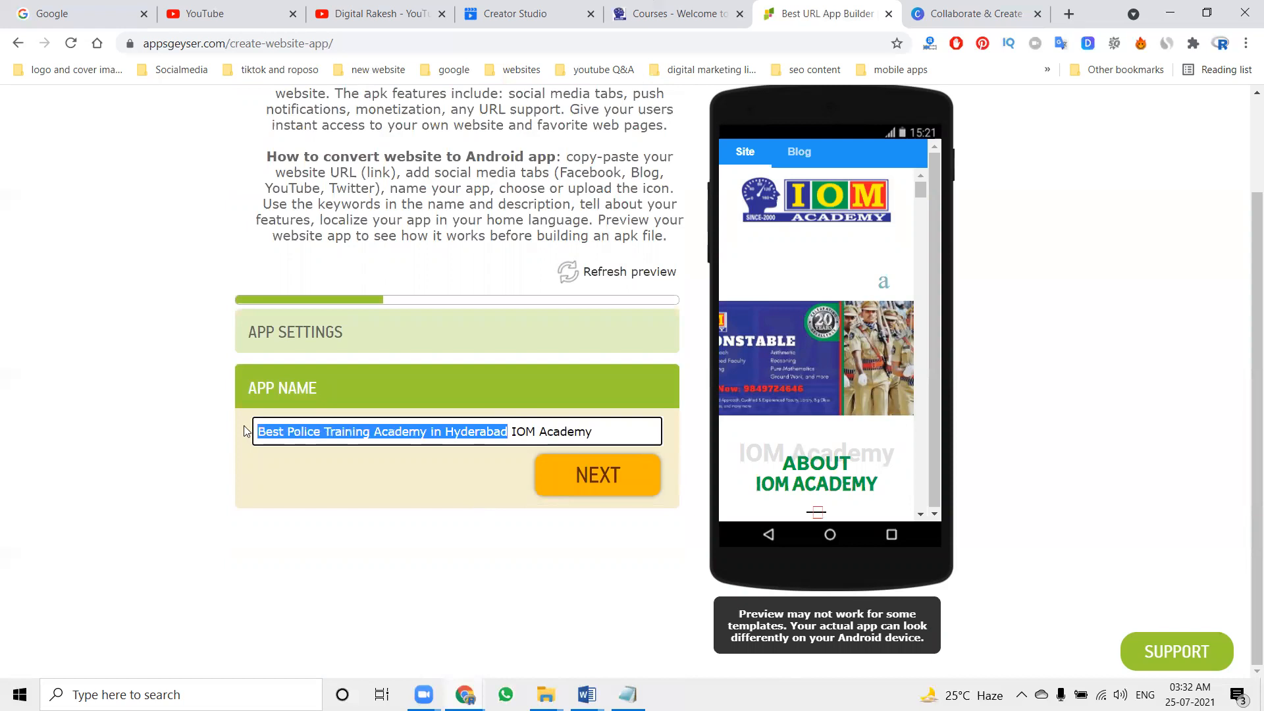
key("BackSpace")
key("Delete")
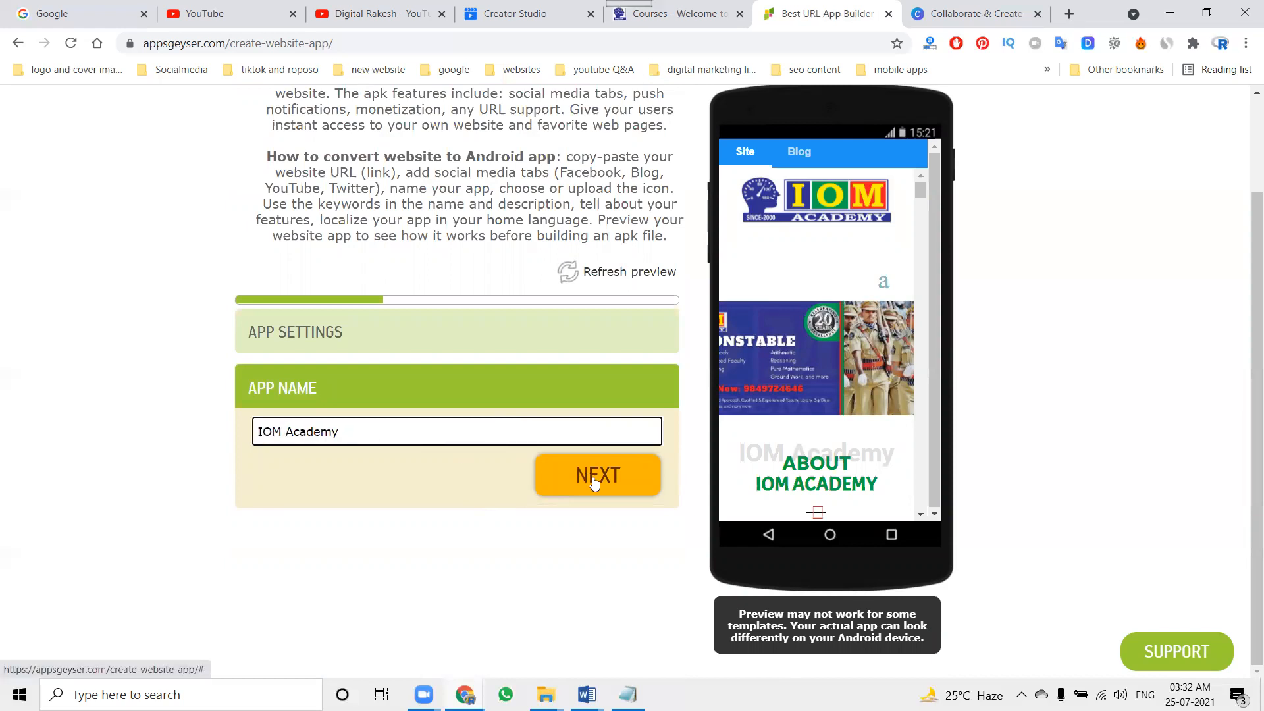
left_click(359, 334)
left_click(358, 333)
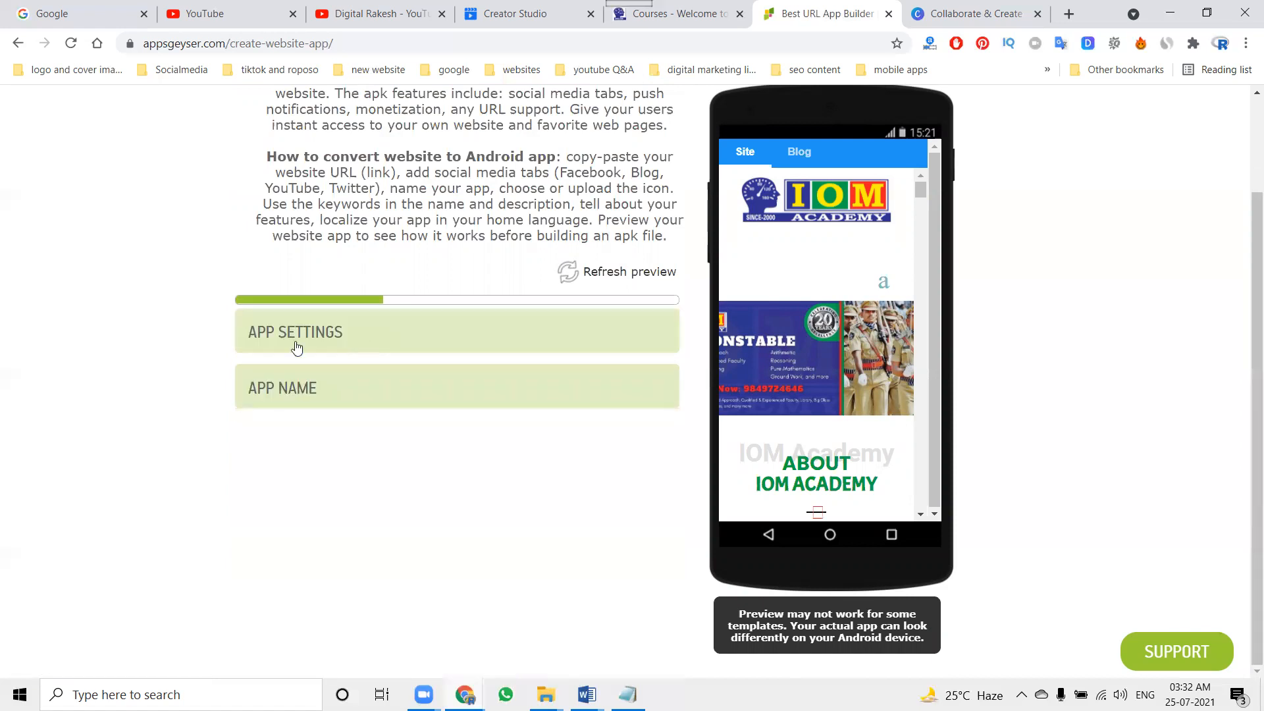
- Confirm the app name and upload the "iom academy logoss" image as the custom icon, completing the icon section
left_click(283, 396)
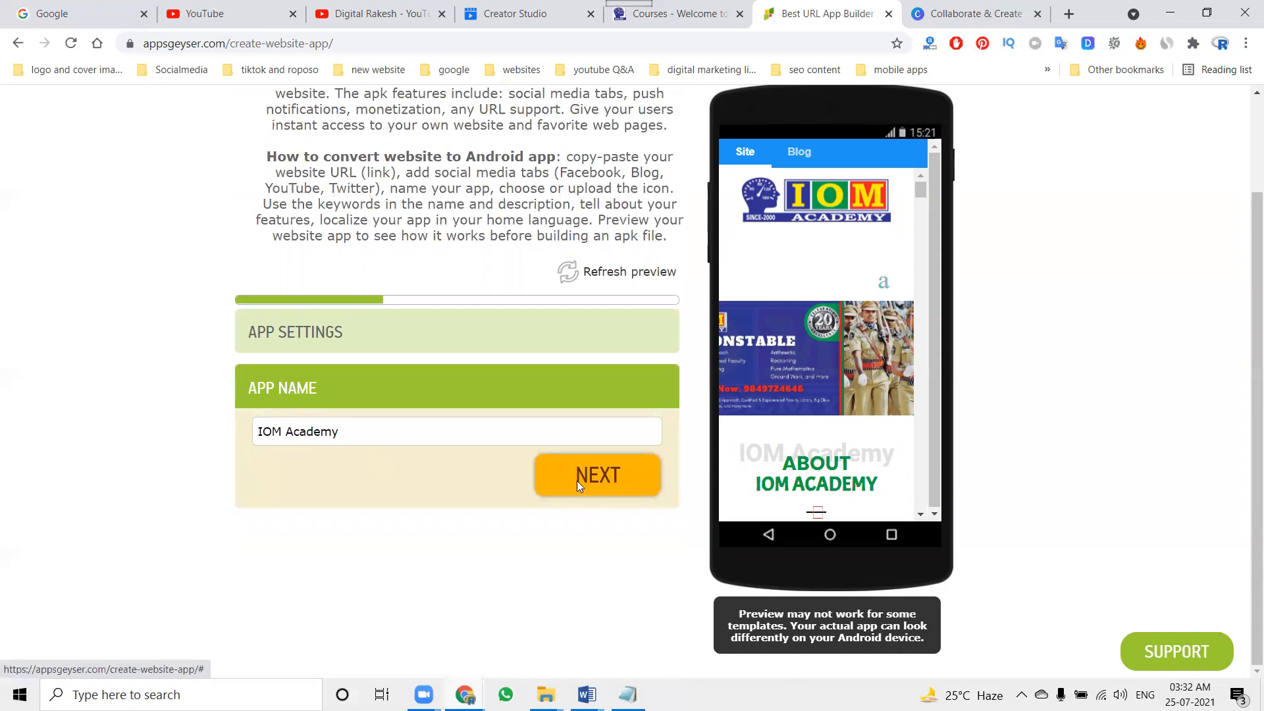
left_click(577, 480)
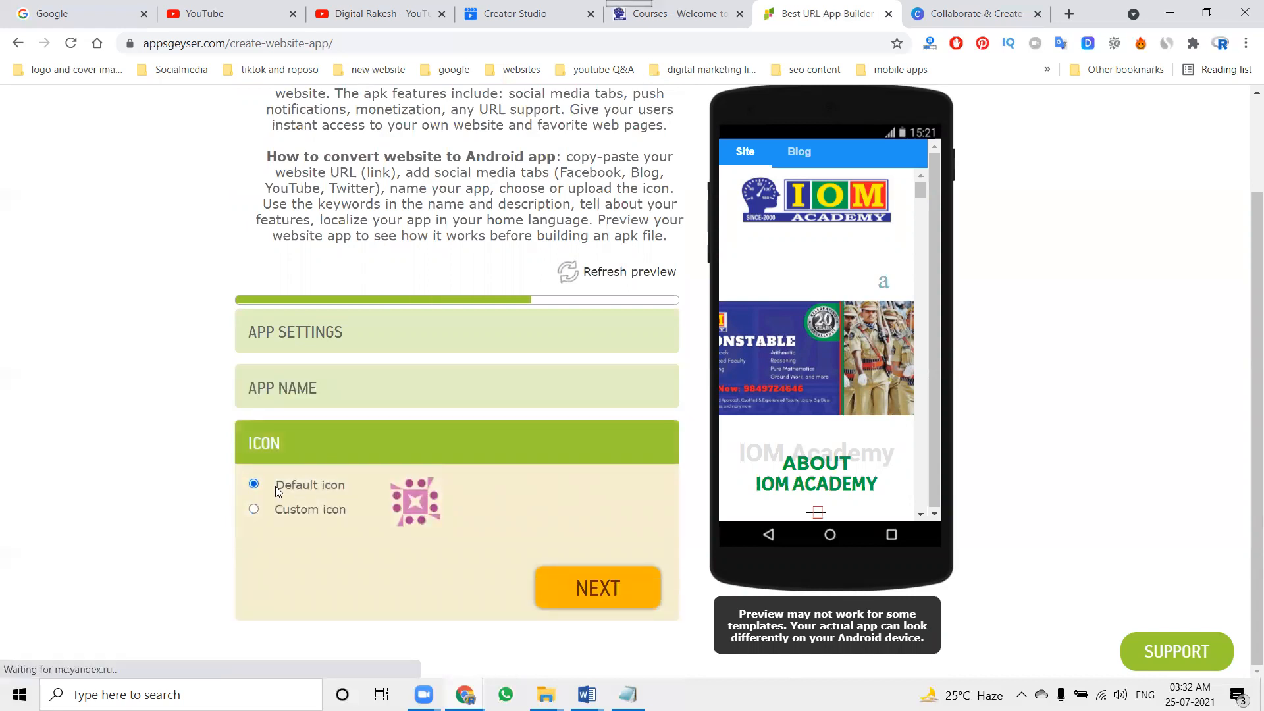
left_click(292, 511)
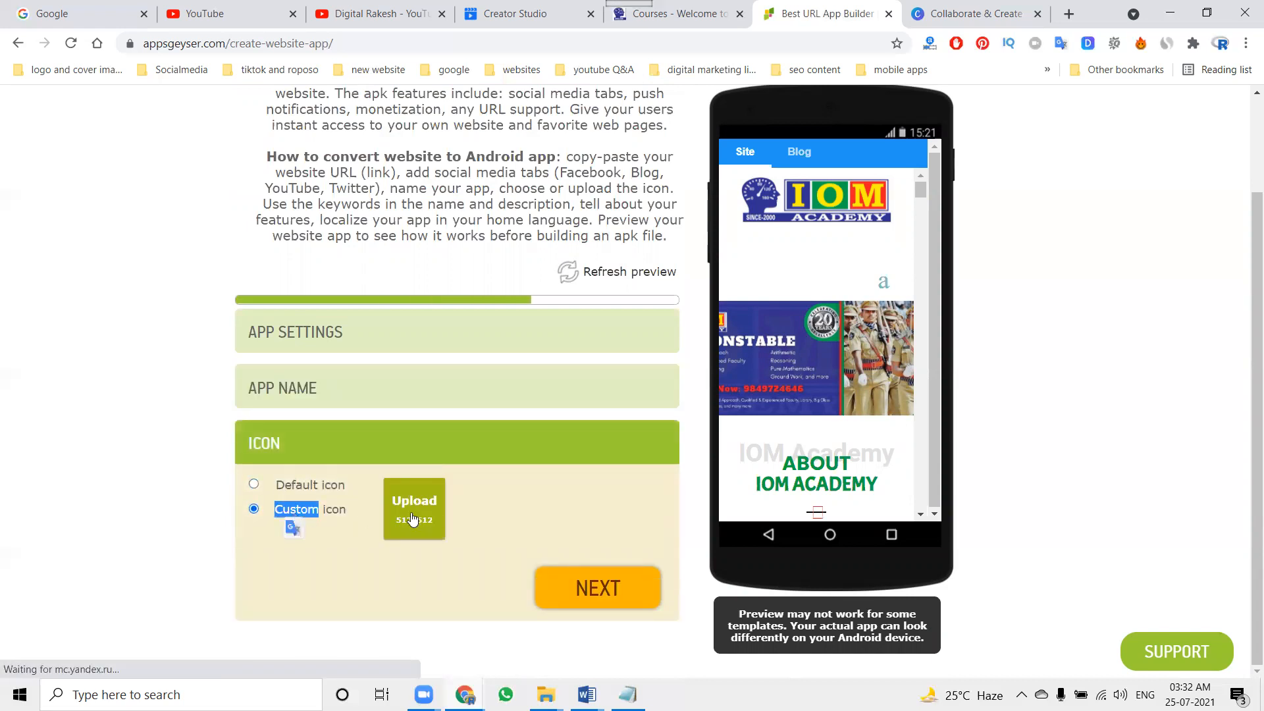
left_click(411, 513)
double_click(755, 313)
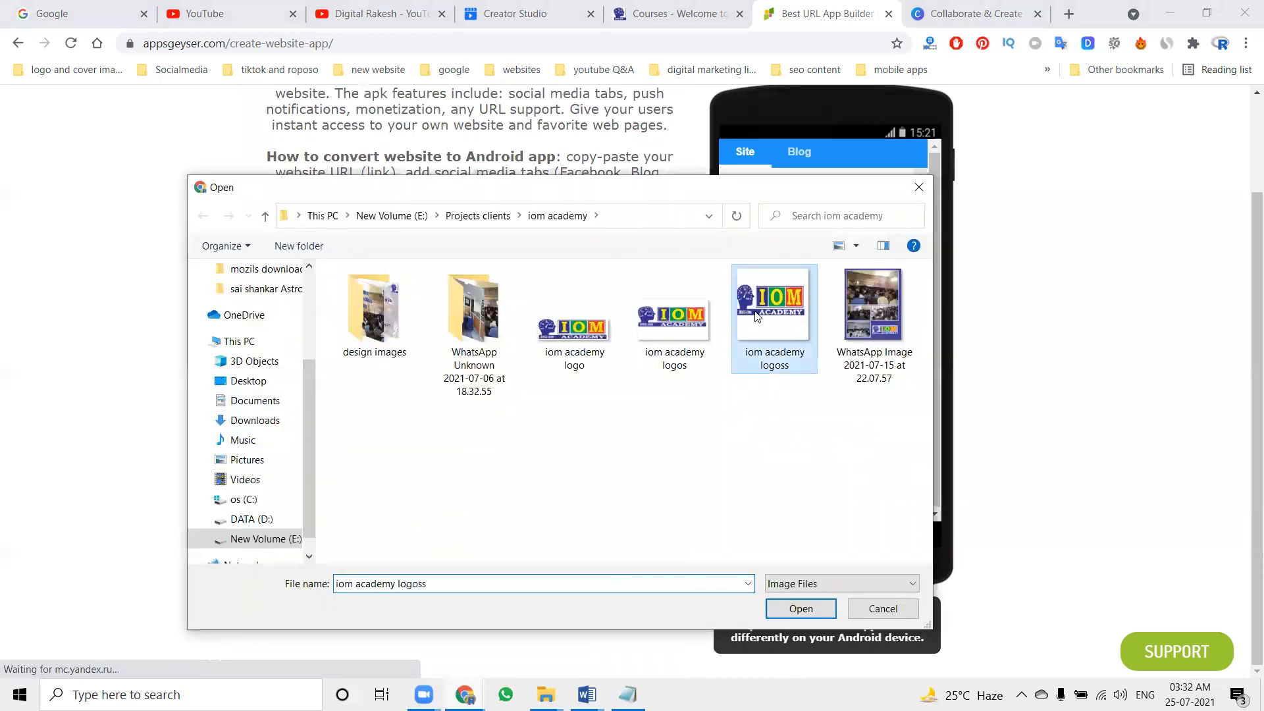
left_click(654, 565)
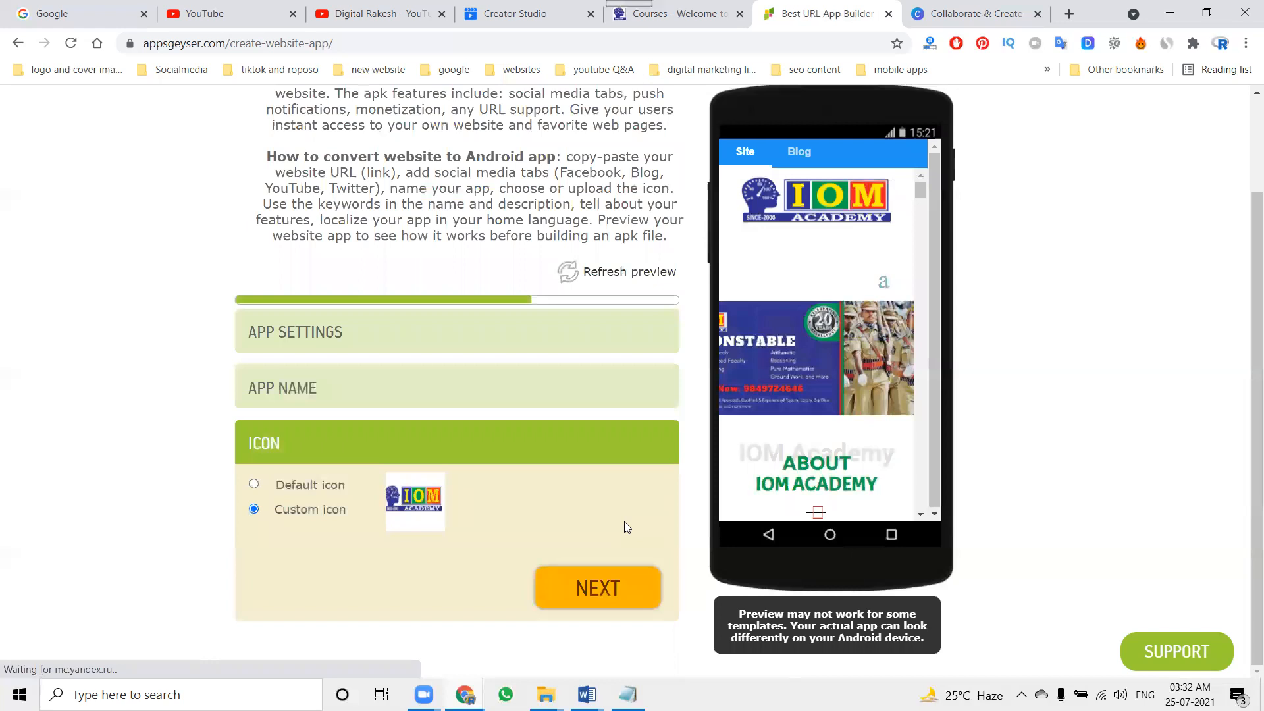
left_click(607, 558)
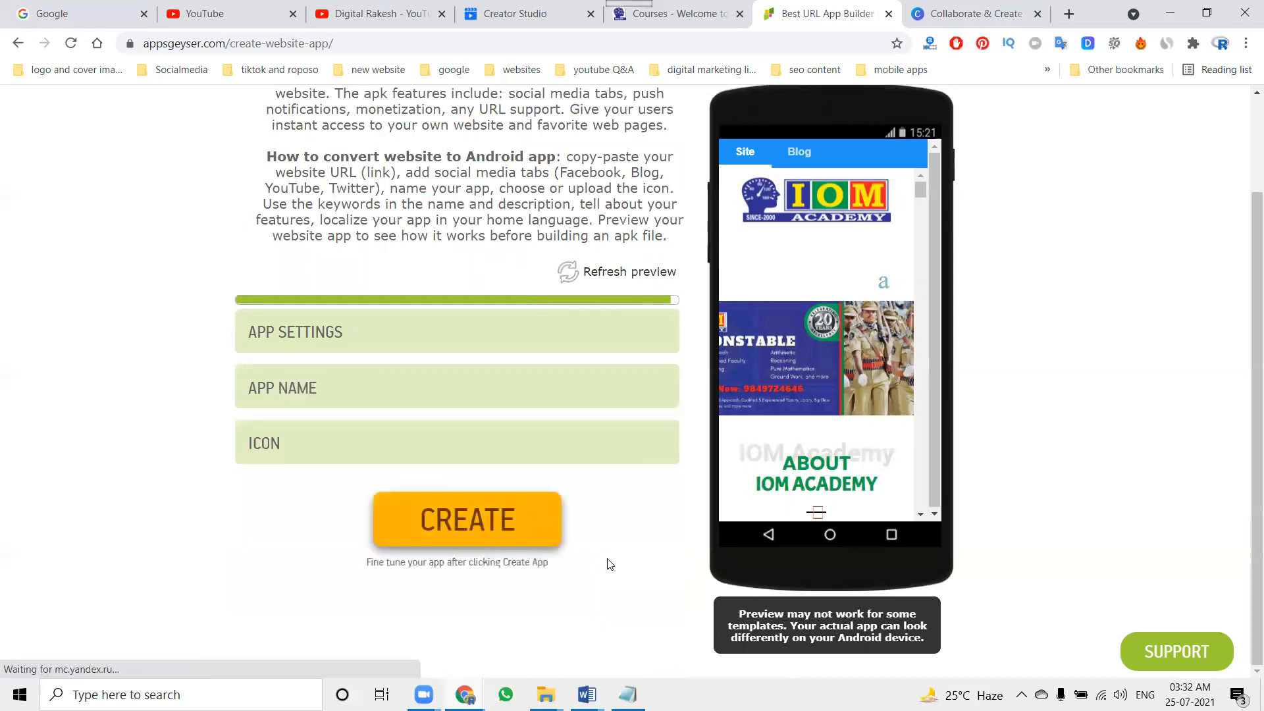
- Create the app and send its download to the prefilled e-mail address
left_click(501, 523)
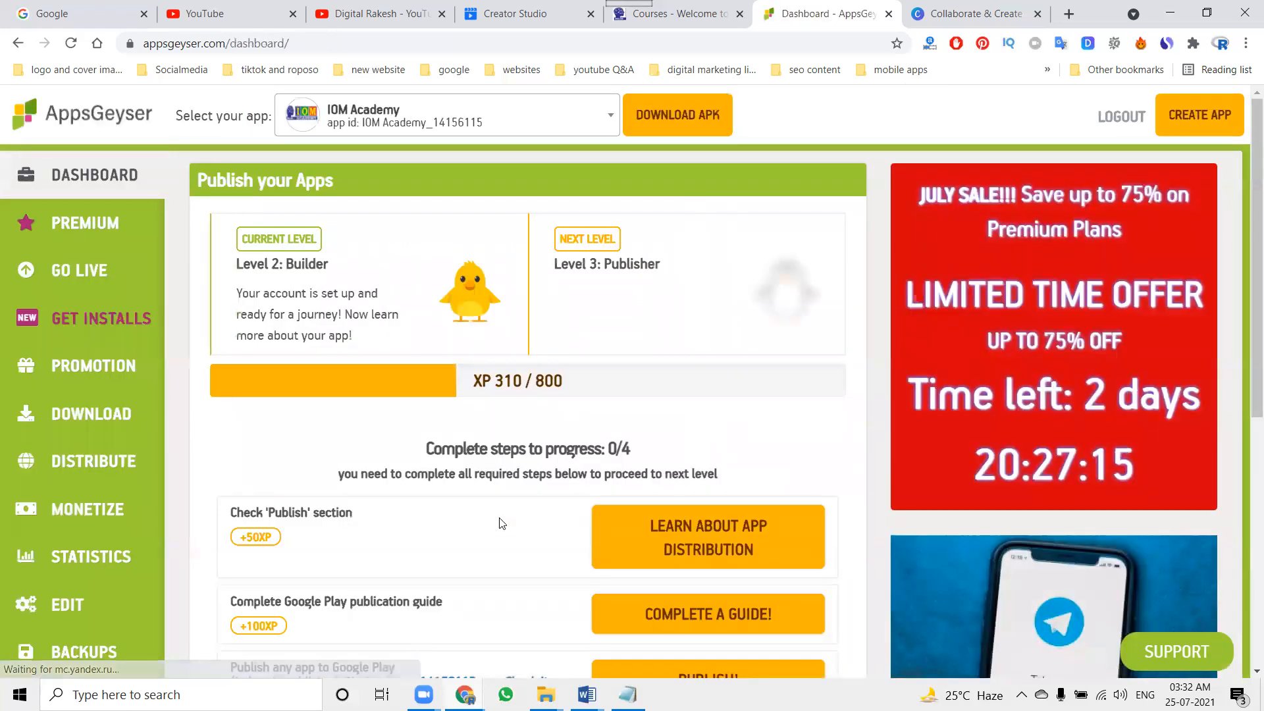
left_click(675, 130)
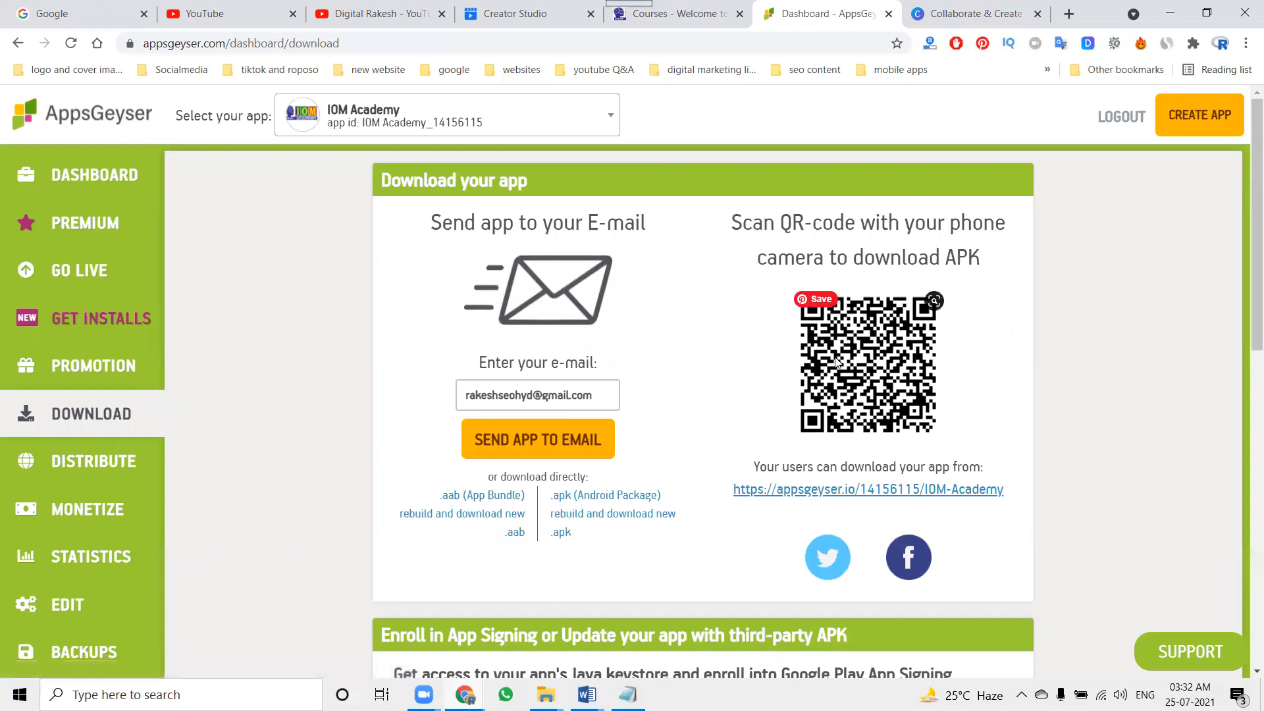
left_click(508, 445)
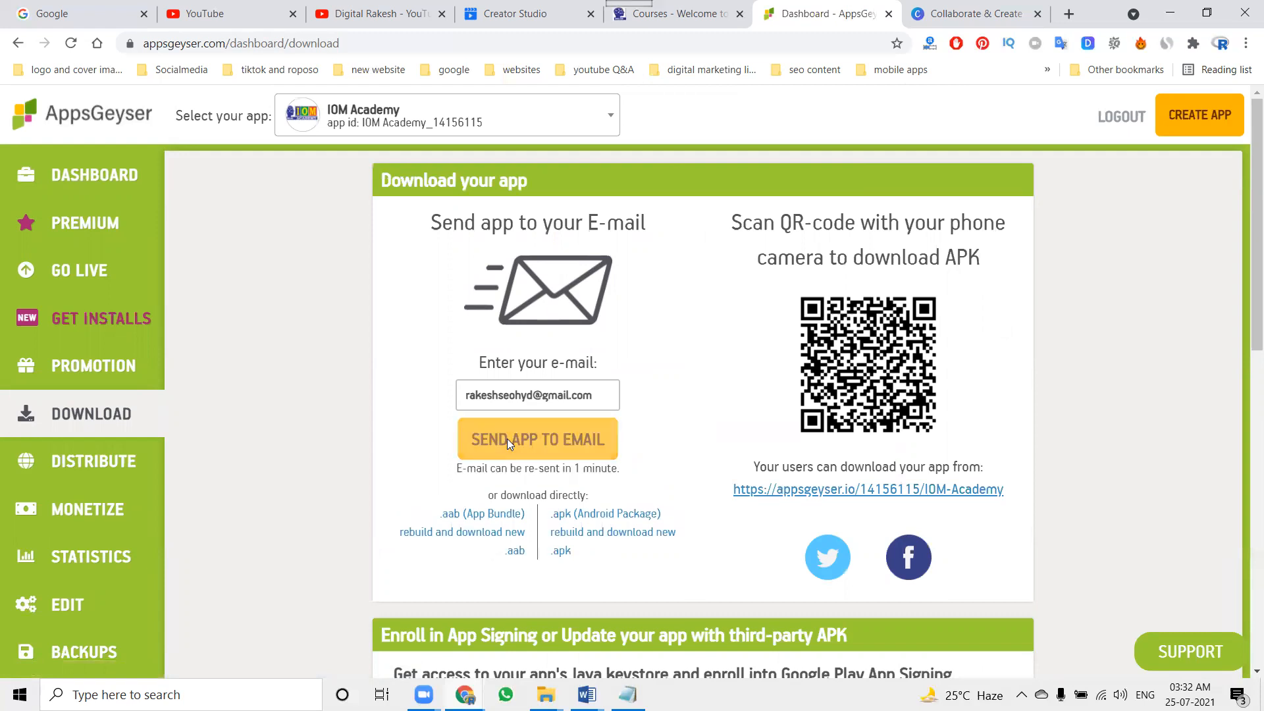
scroll(507, 438, "down", 7)
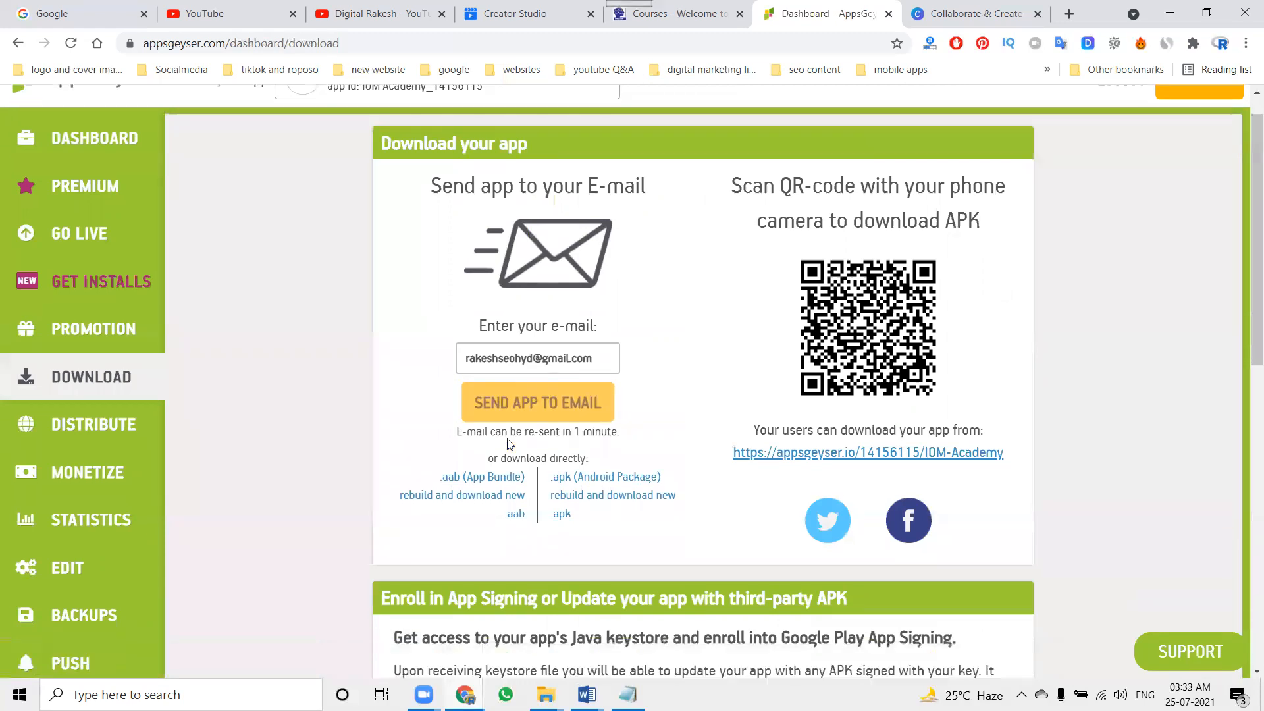
scroll(508, 443, "down", 3)
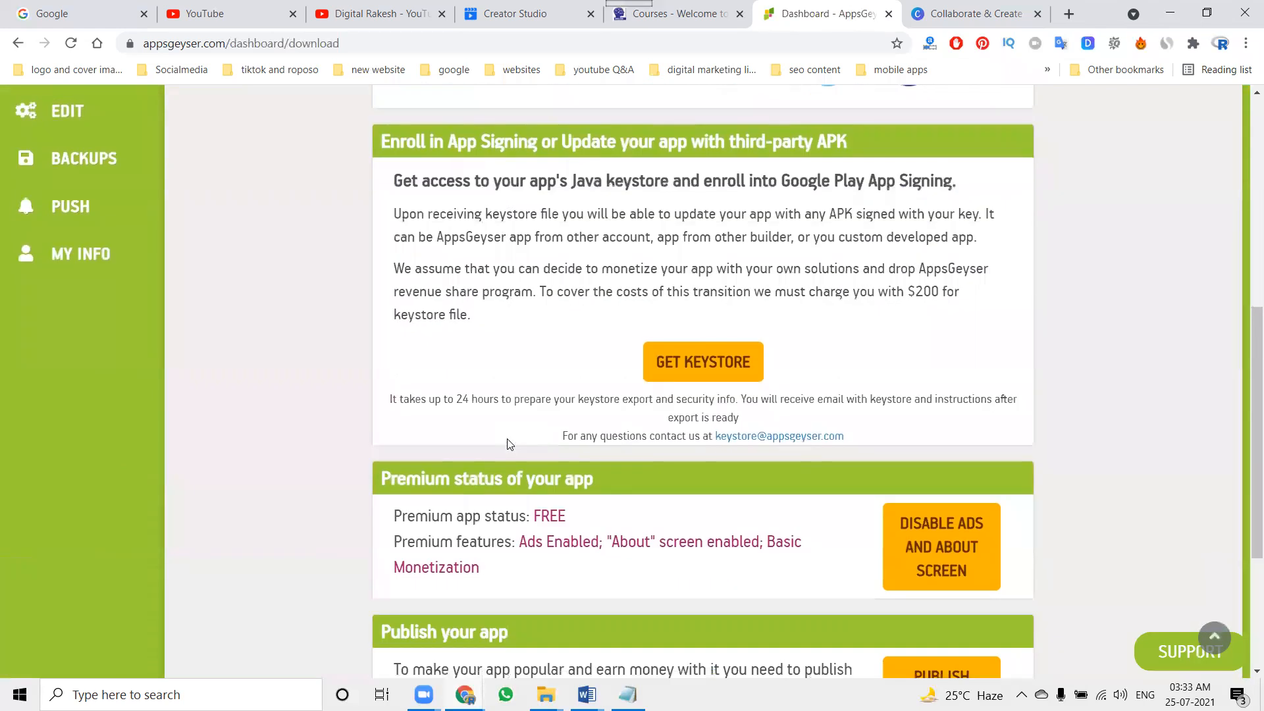
scroll(508, 443, "down", 1)
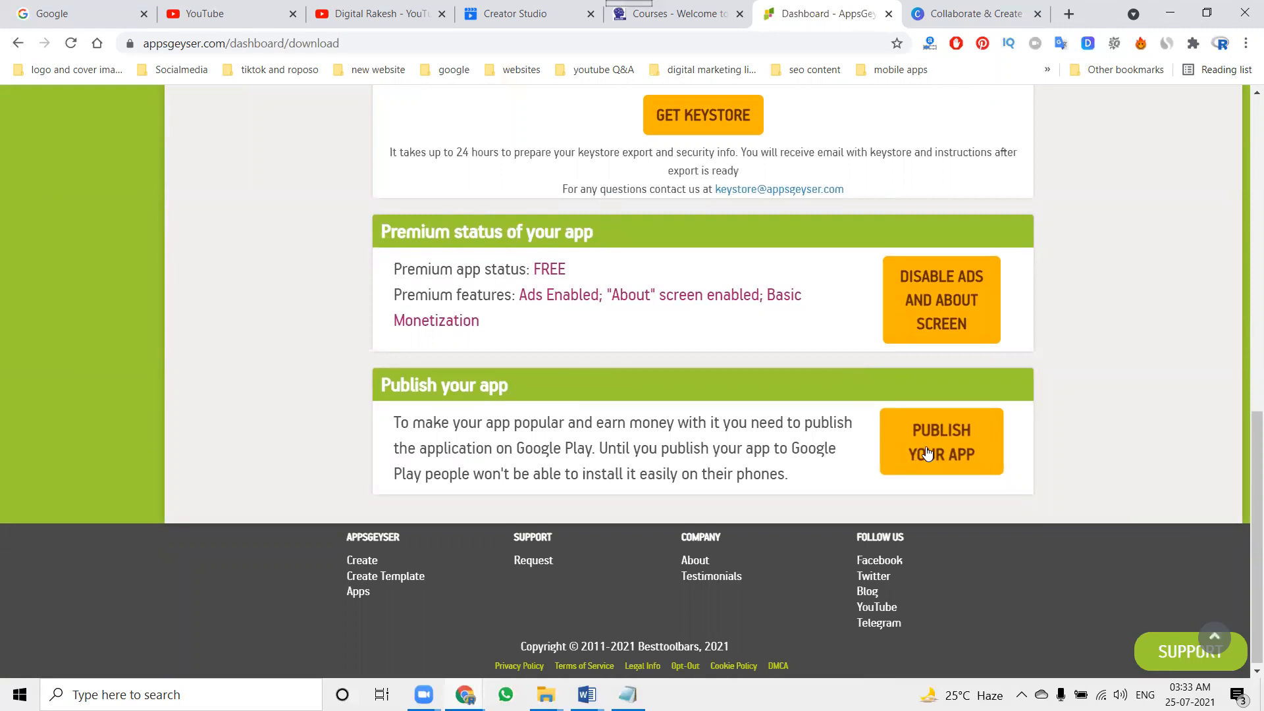
- Switch to Gmail, open the AppsGeyser promotion "Download your App - IOM Academy" and download the app's APK file from its link
left_click(118, 14)
middle_click(1104, 111)
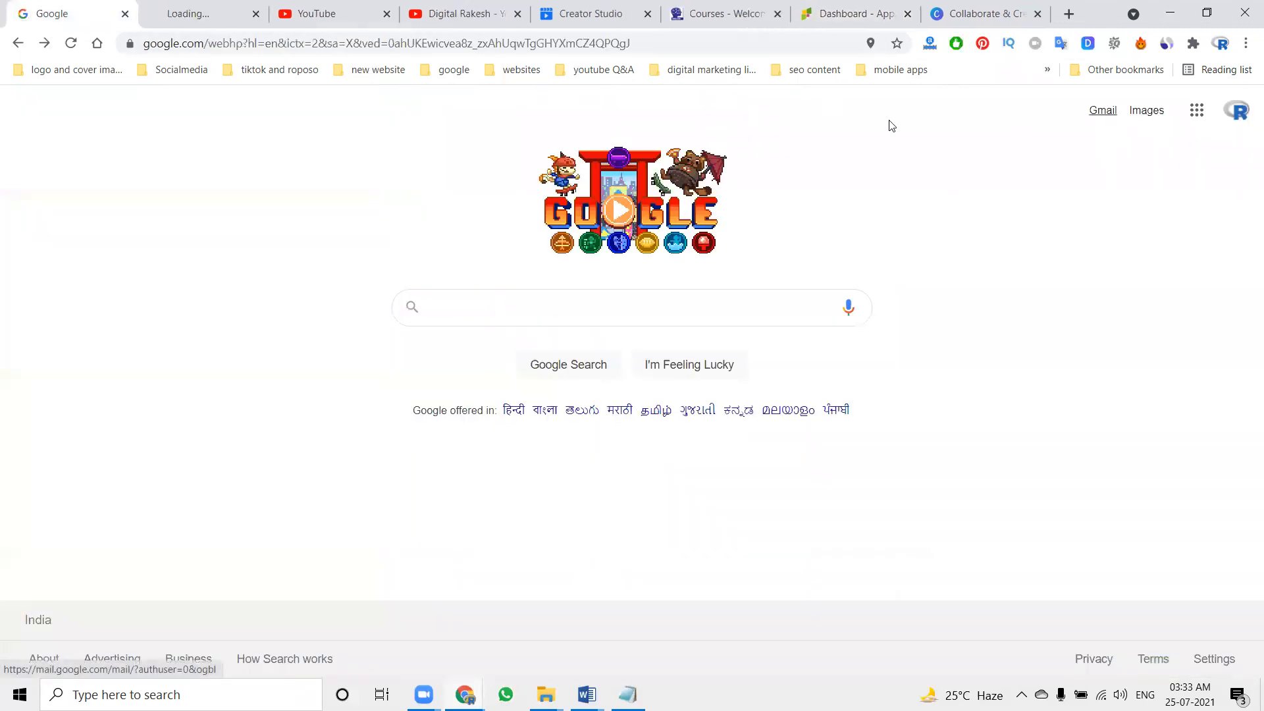
left_click(205, 10)
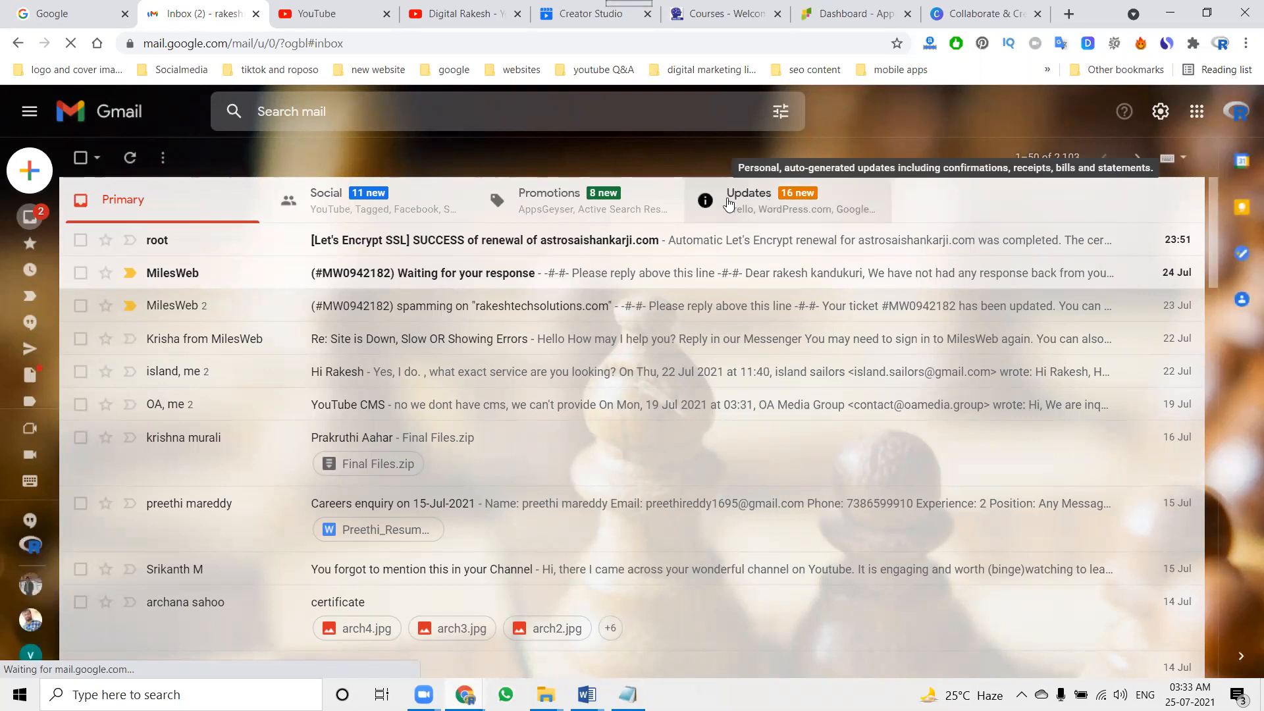
left_click(510, 209)
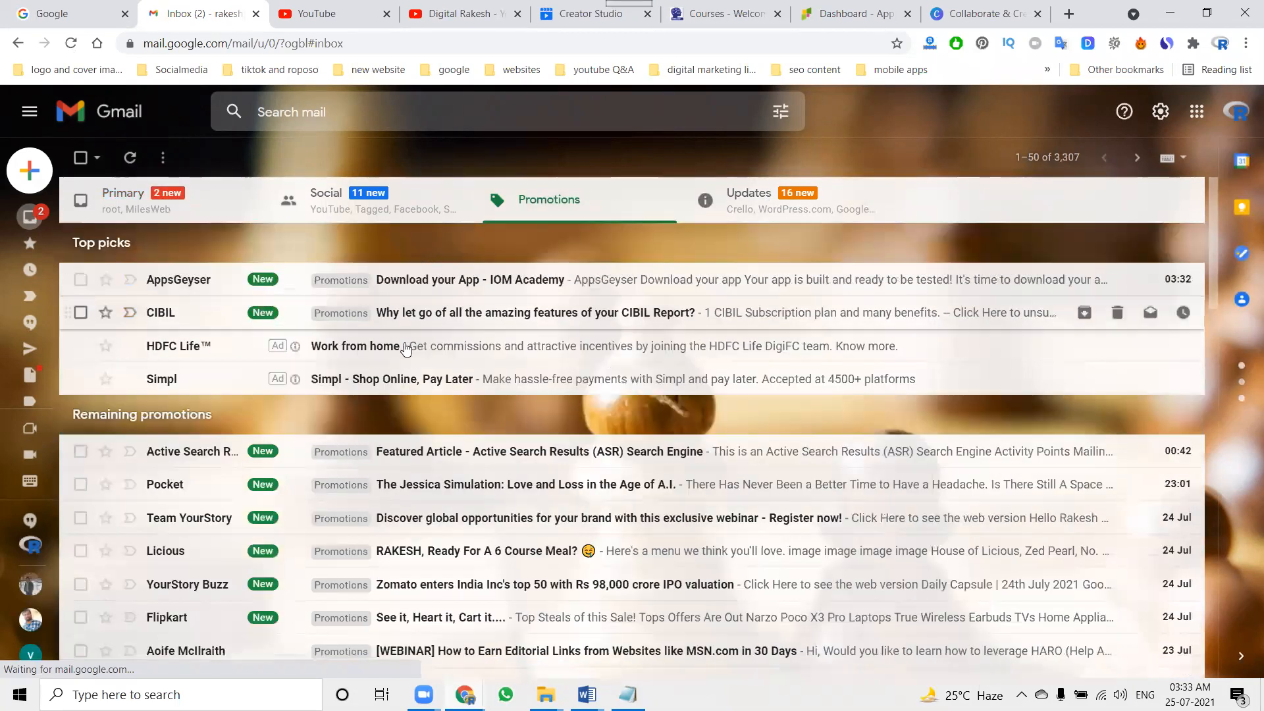
left_click(428, 279)
left_click(250, 472)
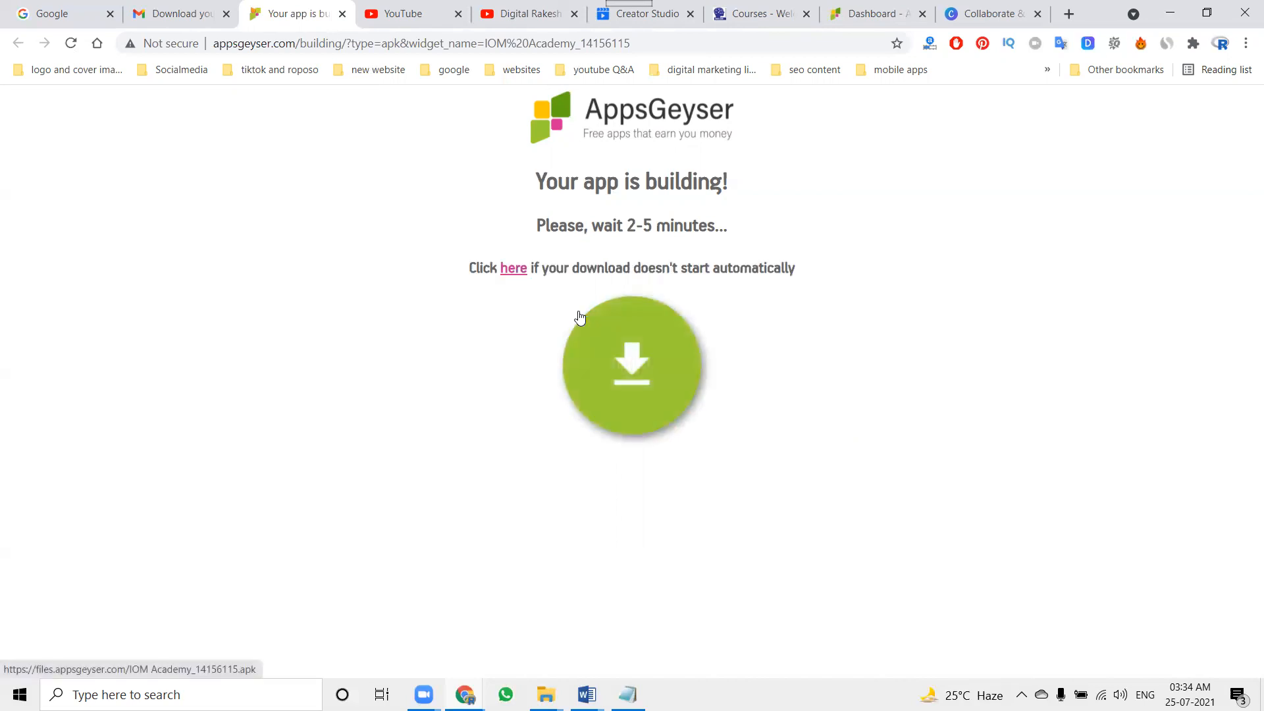
left_click(580, 318)
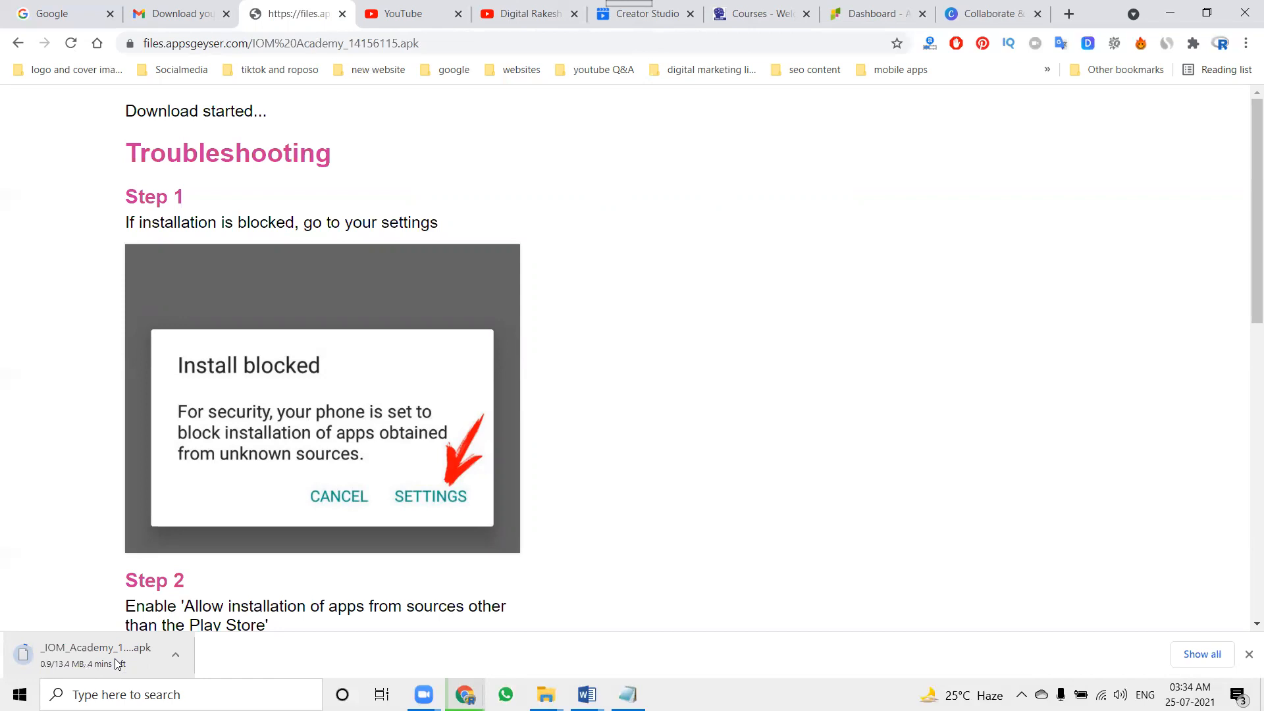
- Return to the AppsGeyser dashboard, start creating another app and look through the business templates
left_click(856, 14)
scroll(790, 319, "up", 10)
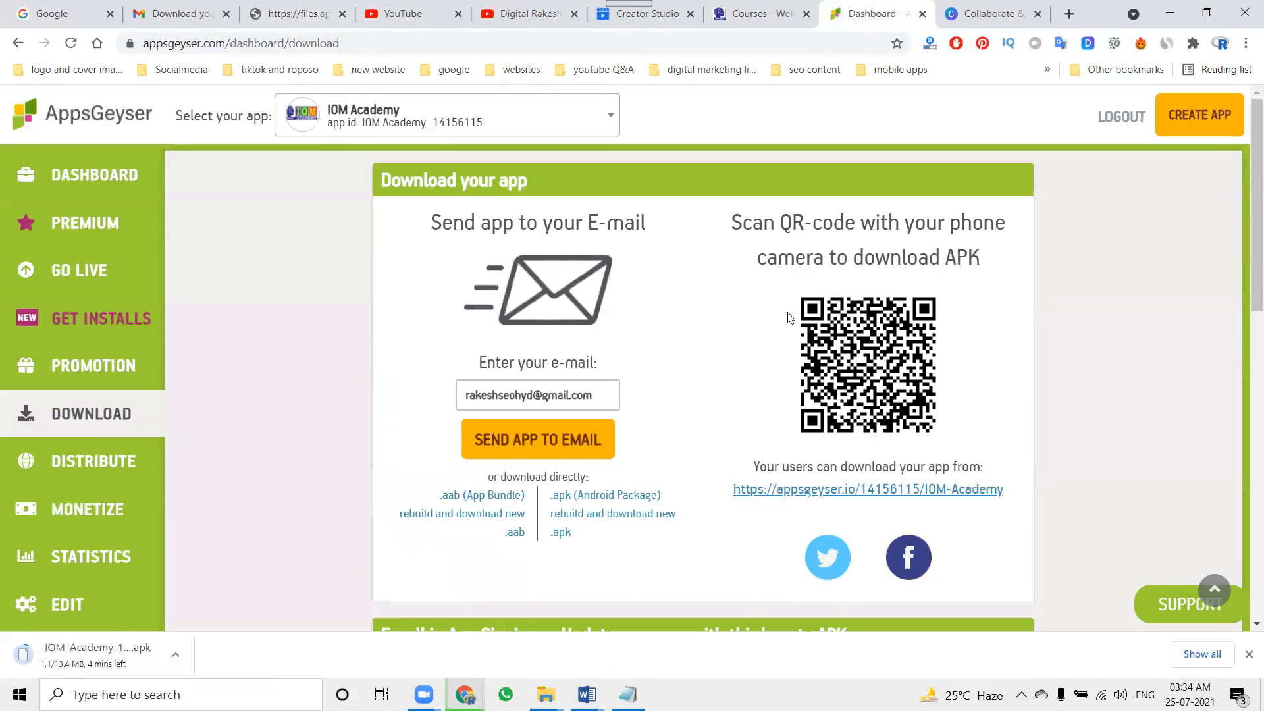
left_click(100, 173)
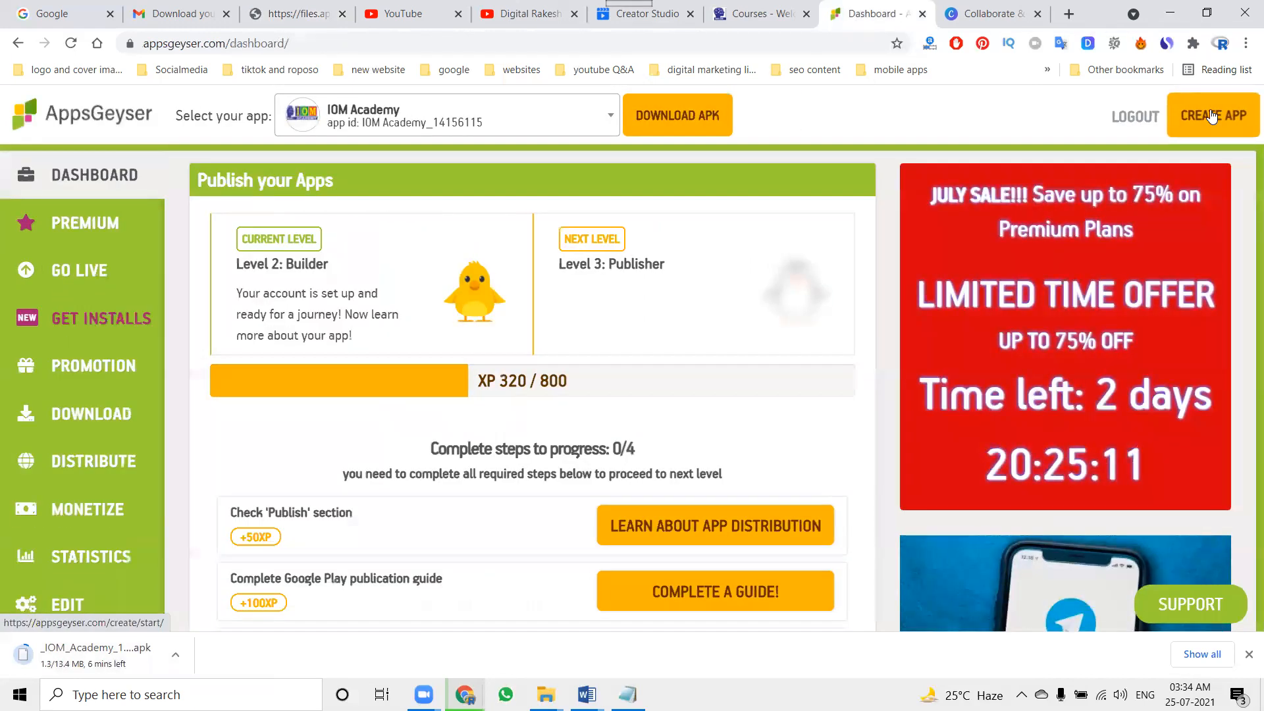
left_click(1212, 116)
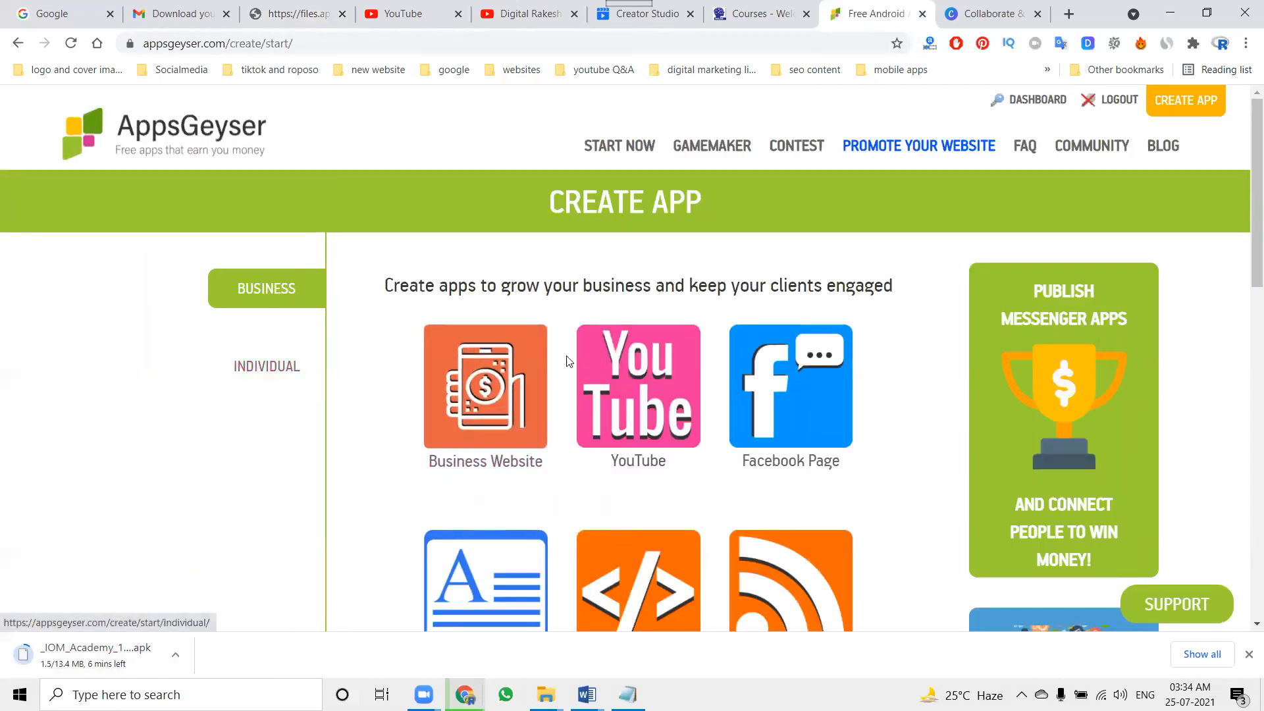
scroll(635, 395, "down", 2)
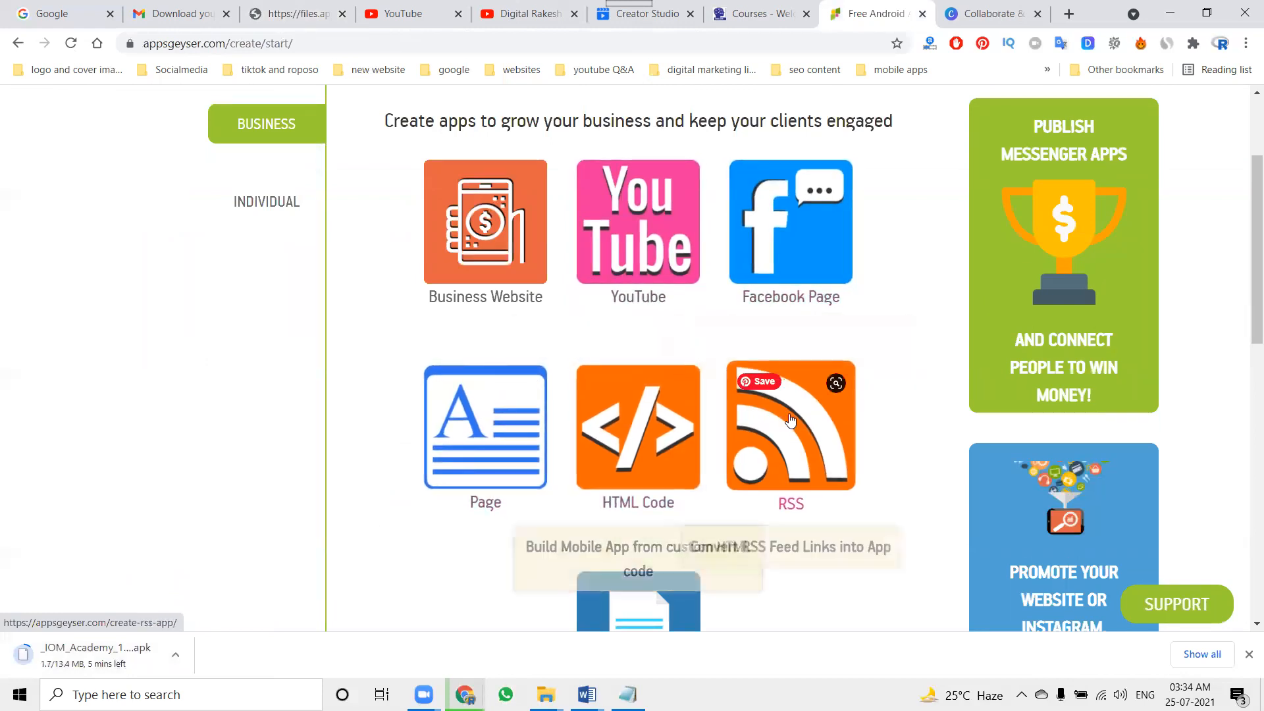
- Examine the text app template's editor settings and phone preview, and go back to the template list
left_click(637, 422)
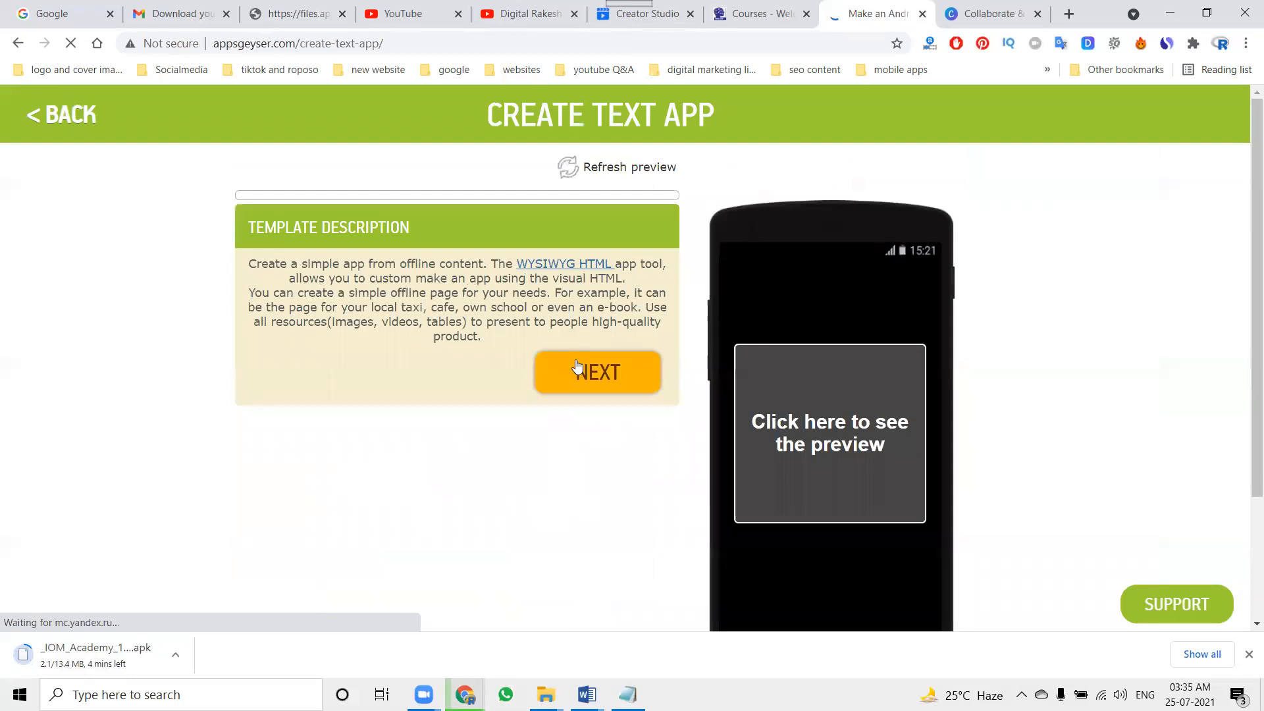
left_click(614, 378)
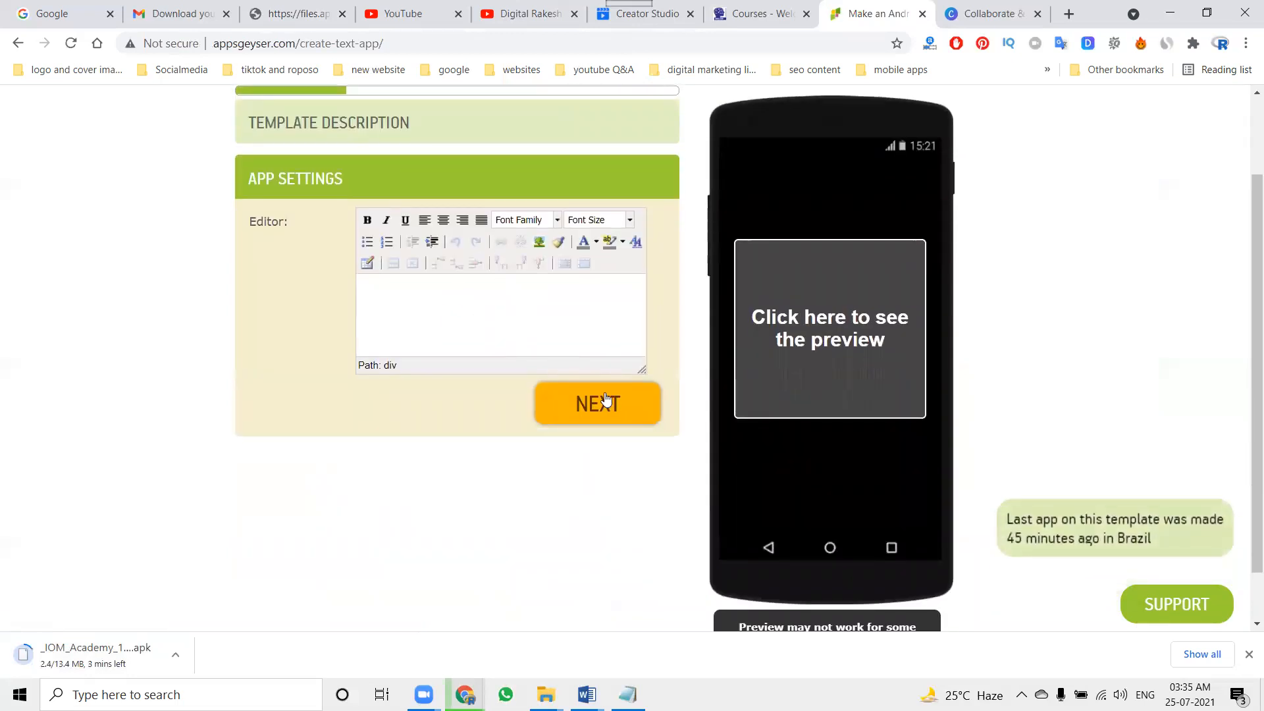
left_click(820, 325)
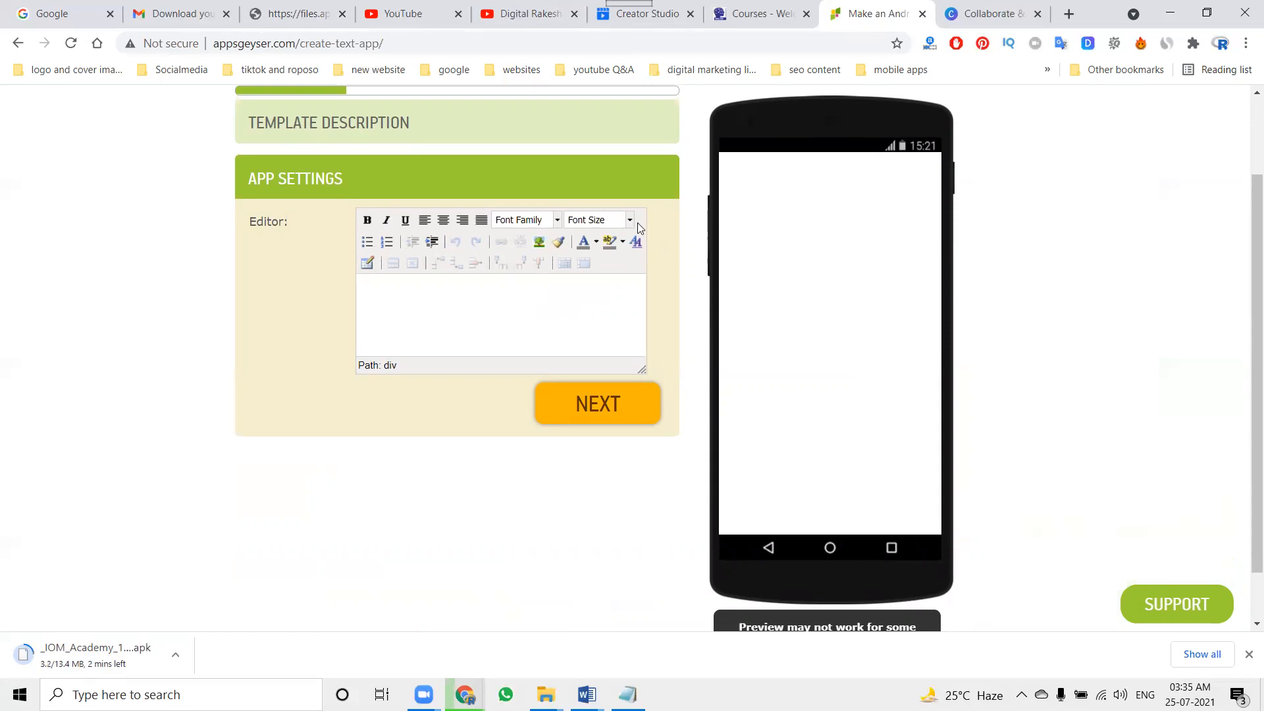
scroll(234, 225, "up", 1)
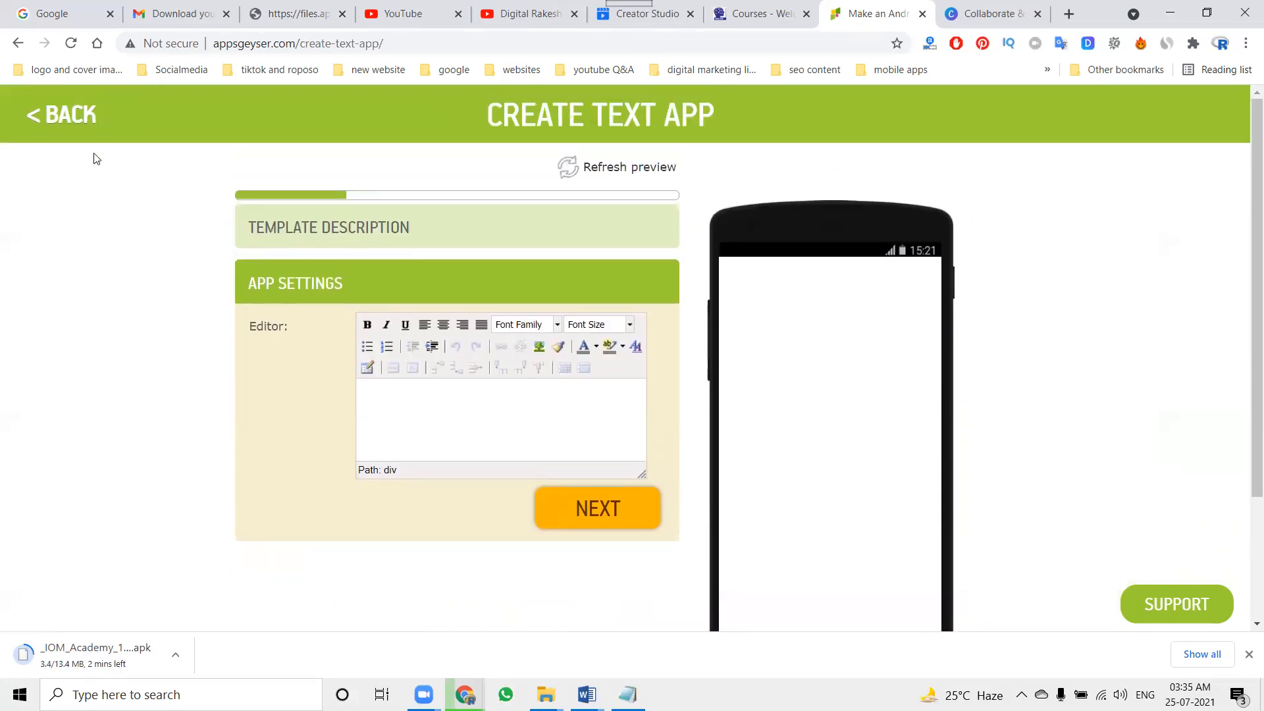
left_click(66, 119)
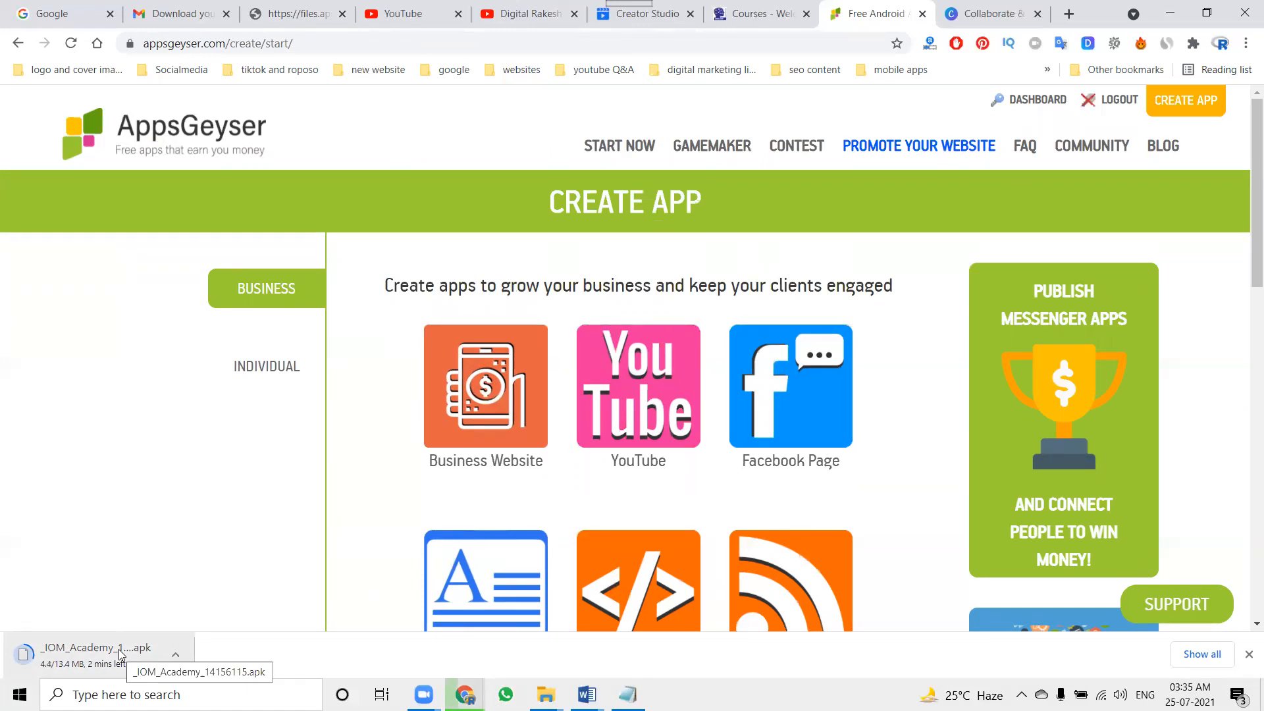
- Read the installation troubleshooting steps on the APK download page and switch to the YouTube channel's videos page
left_click(276, 14)
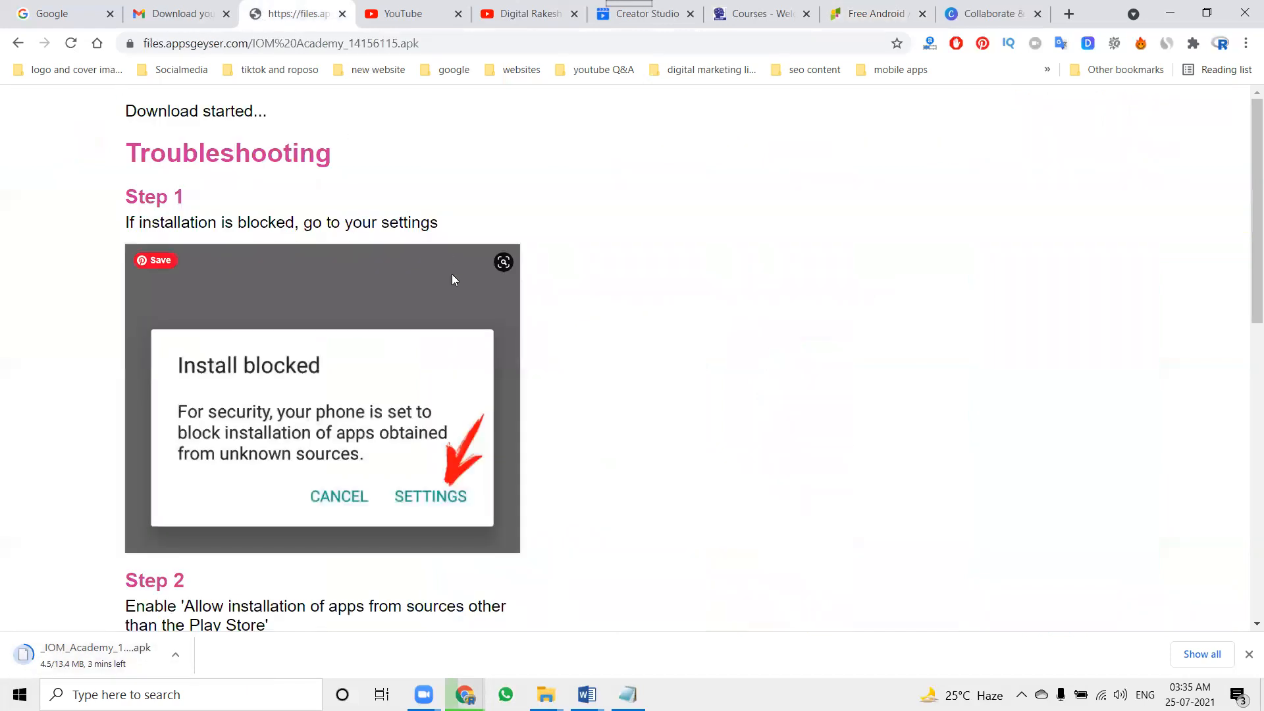
scroll(395, 273, "down", 6)
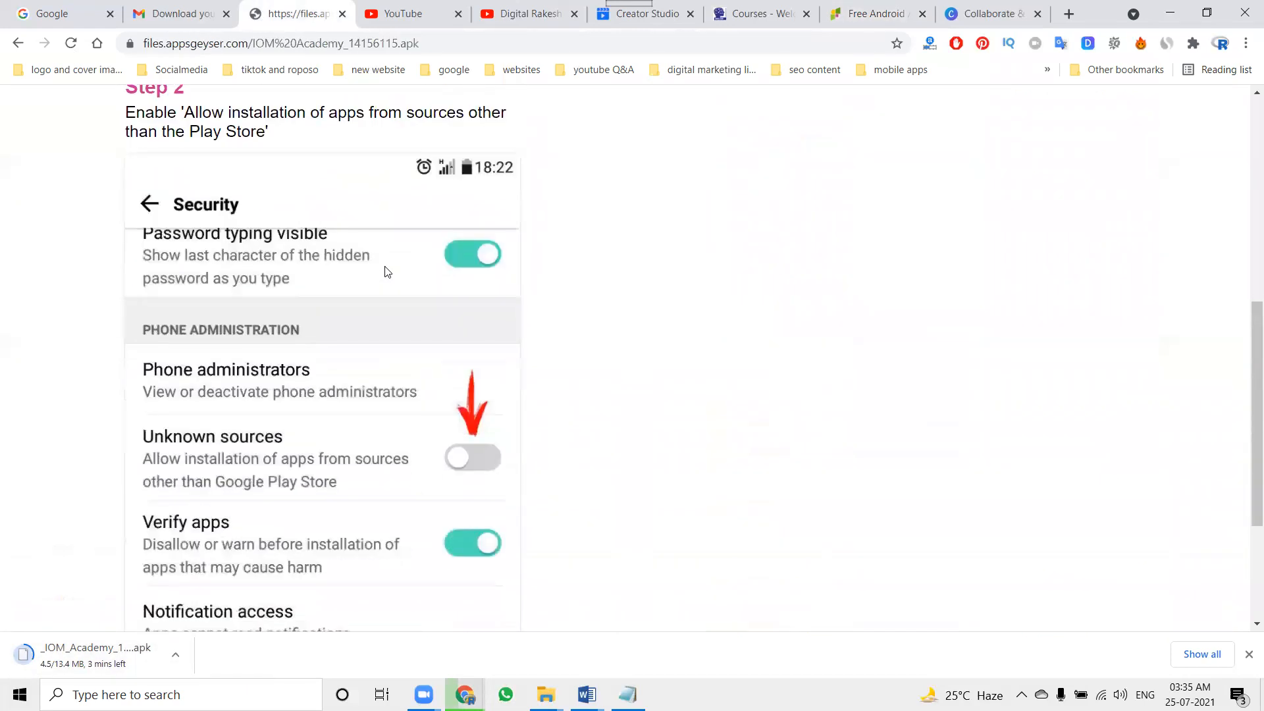
scroll(386, 271, "down", 3)
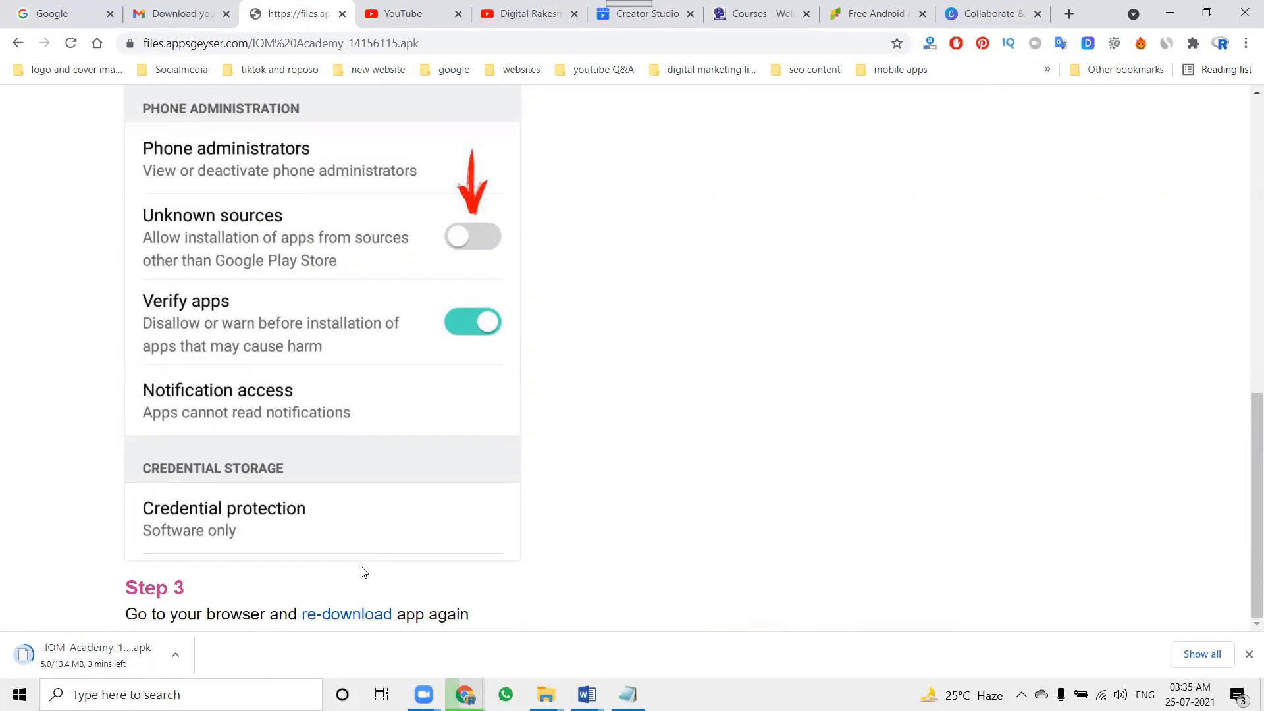
left_click(533, 6)
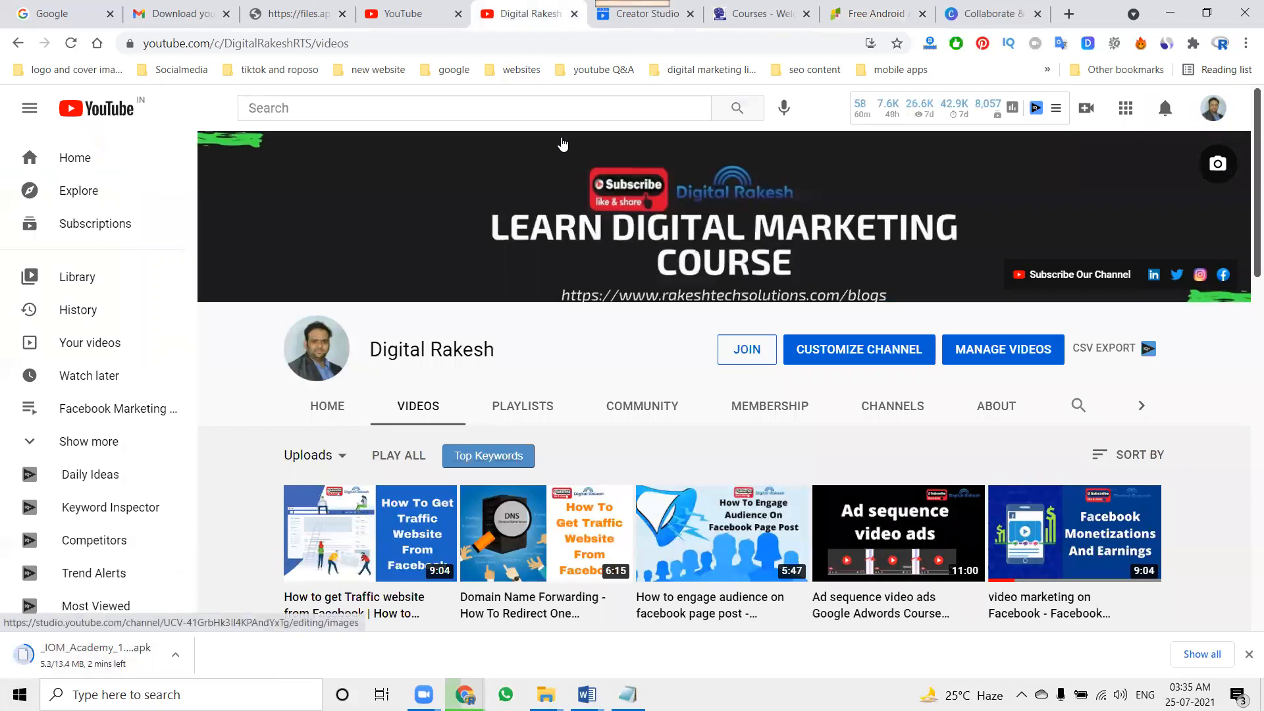